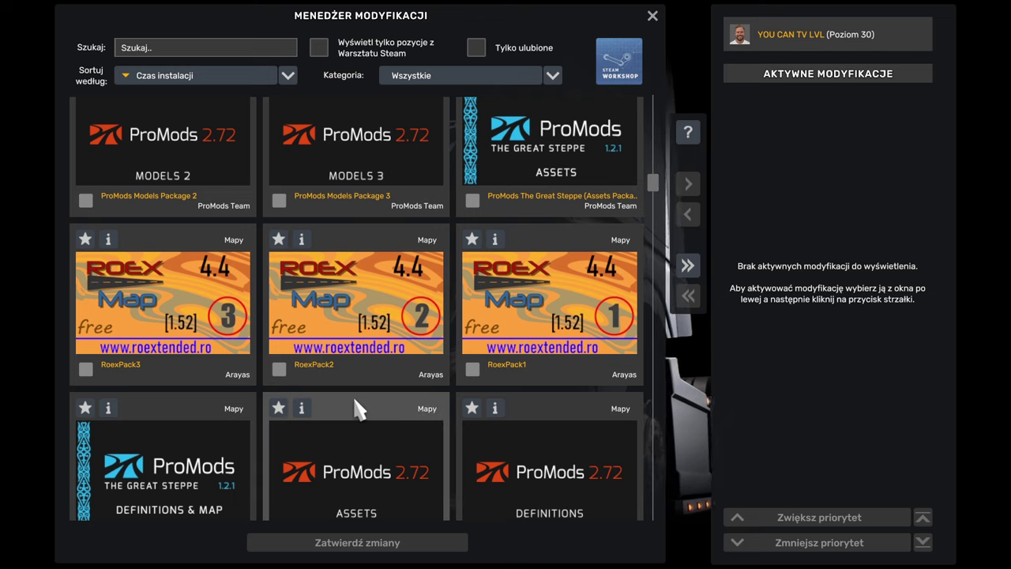
# Activate the ProMods The Great Steppe Assets Package, followed by its Def & Map Package above it in the load order
pyautogui.doubleClick(551, 168)
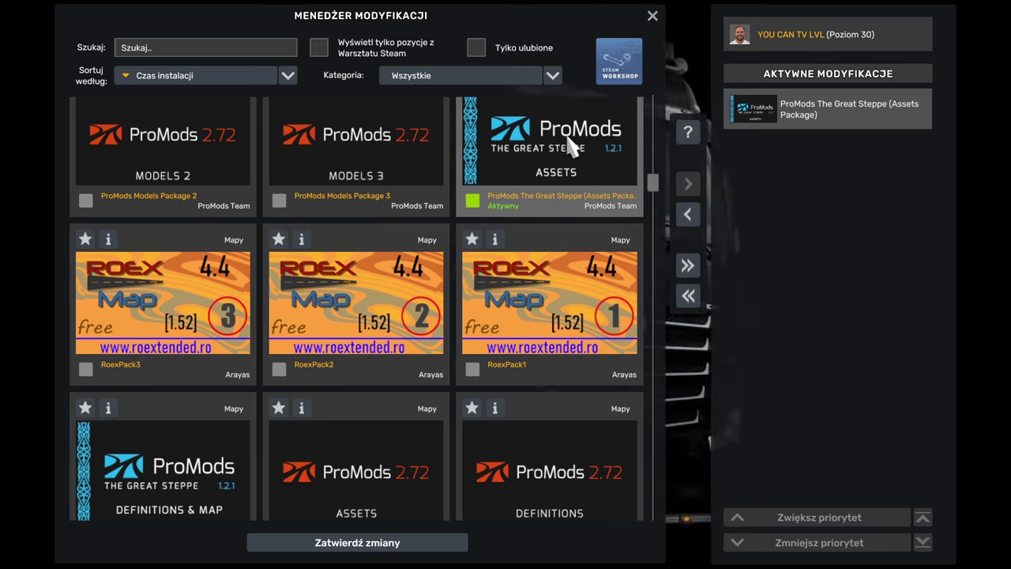
pyautogui.scroll(-1, 244, 382)
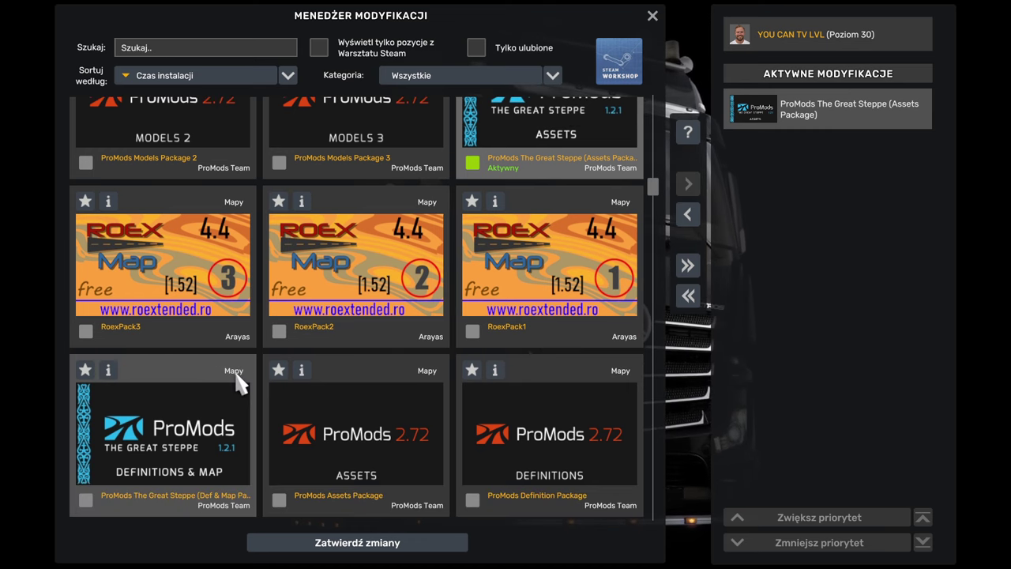
pyautogui.doubleClick(196, 443)
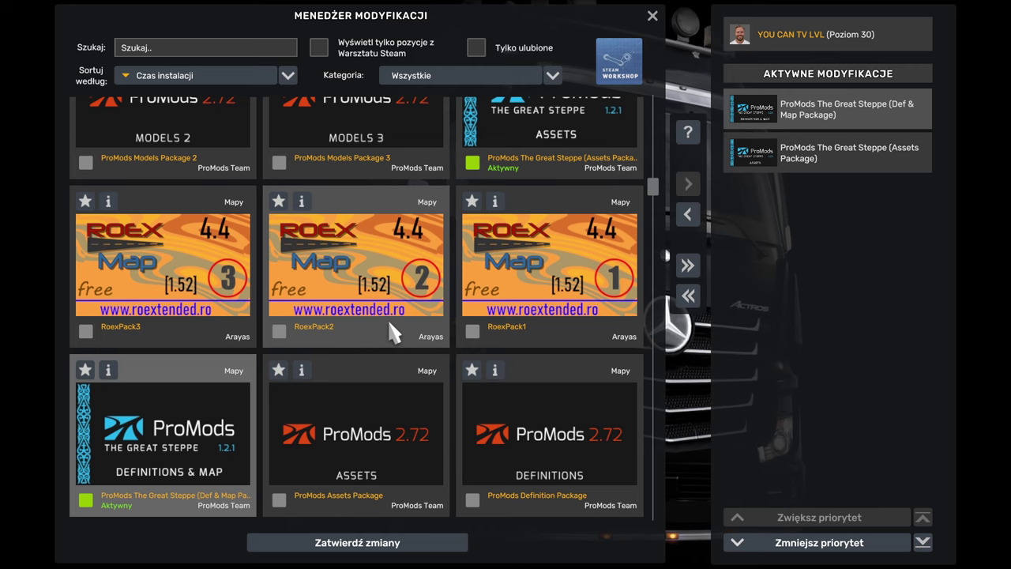
# Activate the ProMods Assets Package above the two Great Steppe packages
pyautogui.scroll(2, 351, 312)
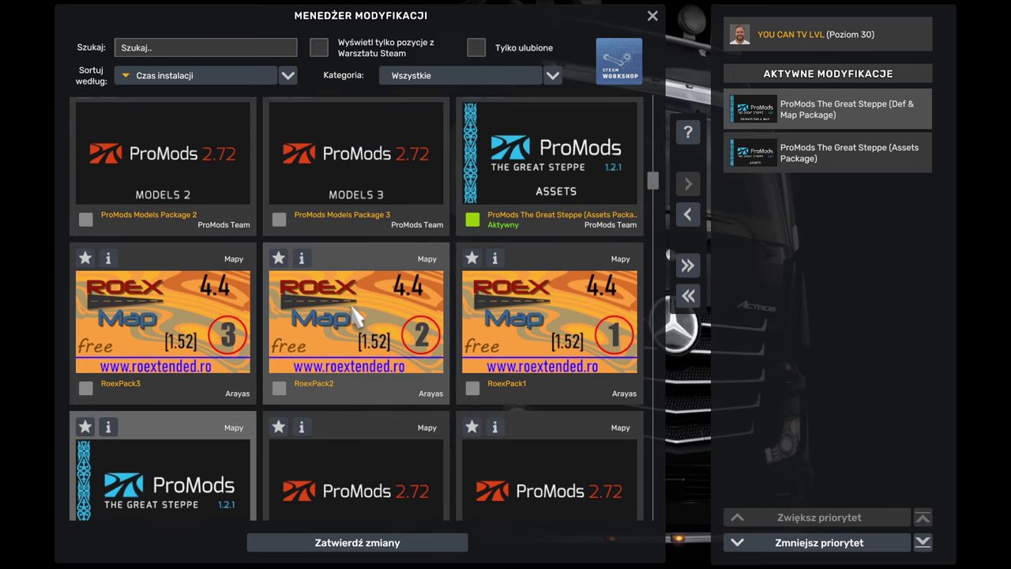
pyautogui.scroll(2, 353, 316)
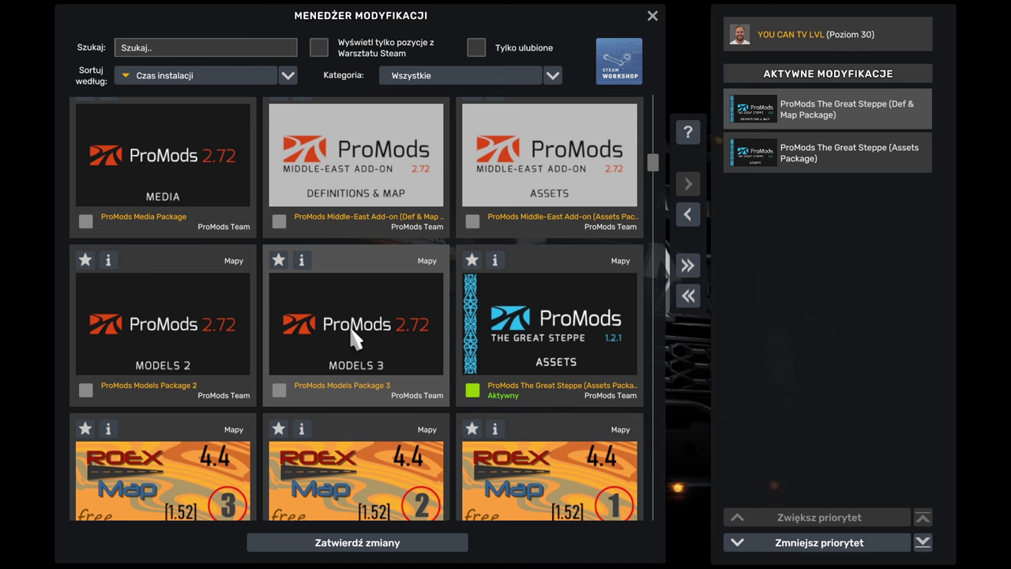
pyautogui.scroll(6, 350, 379)
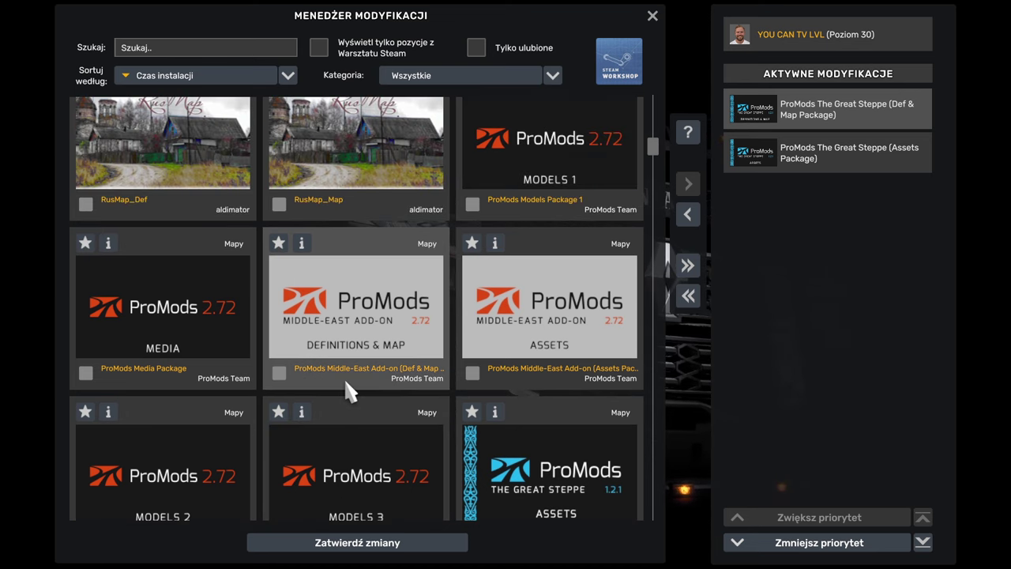
pyautogui.scroll(5, 348, 383)
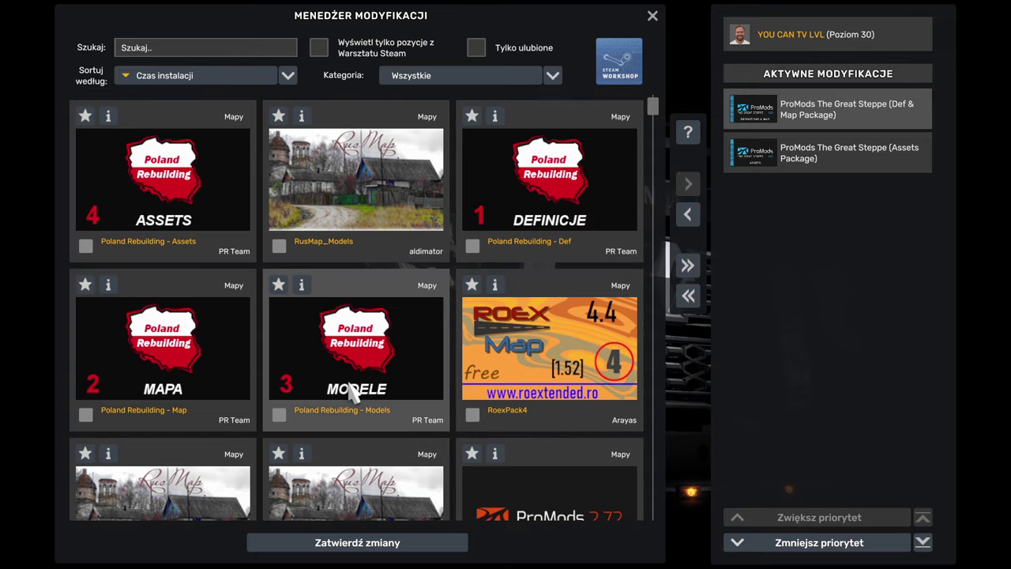
pyautogui.scroll(-15, 349, 381)
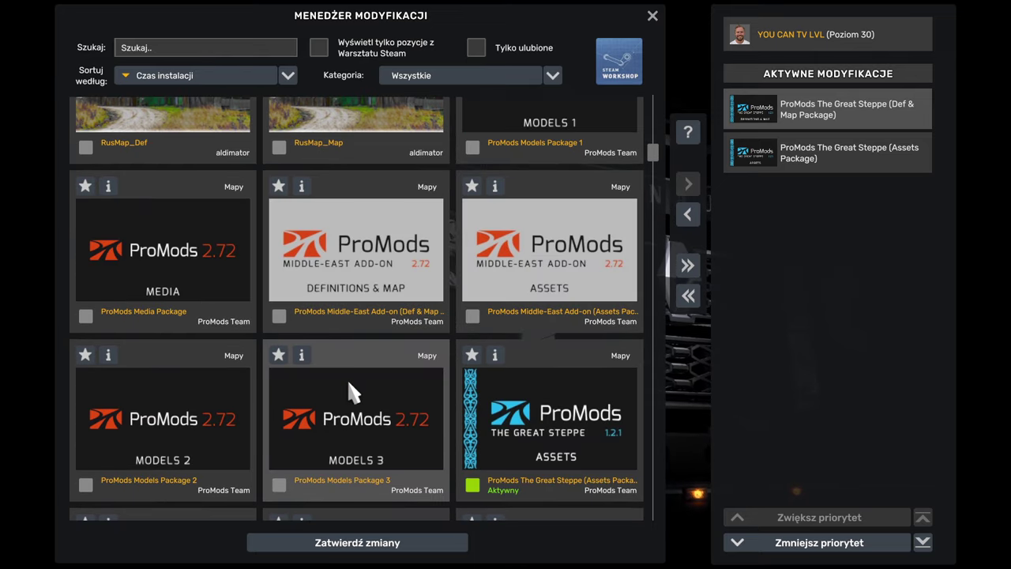
pyautogui.scroll(-10, 350, 399)
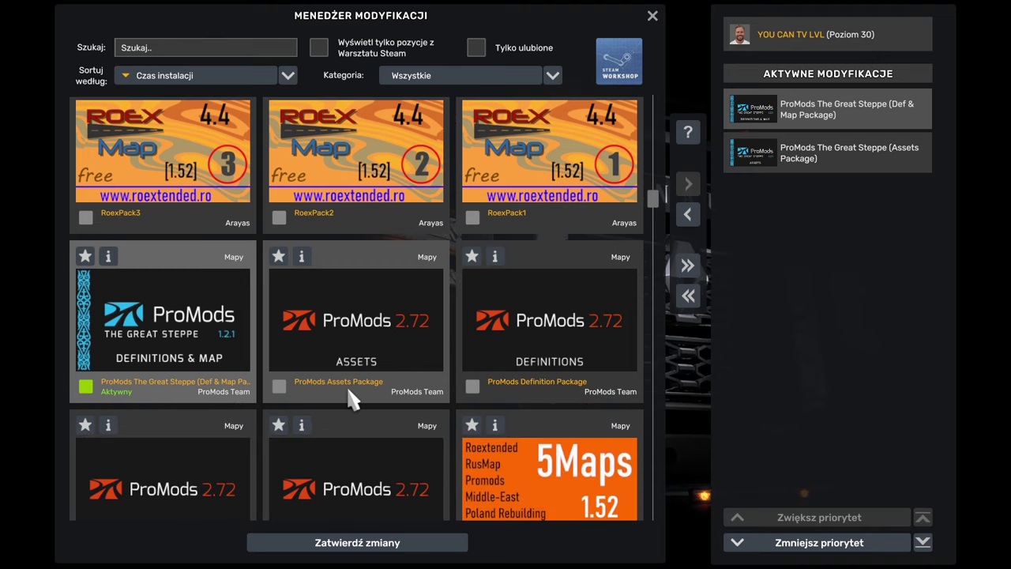
pyautogui.scroll(-2, 349, 399)
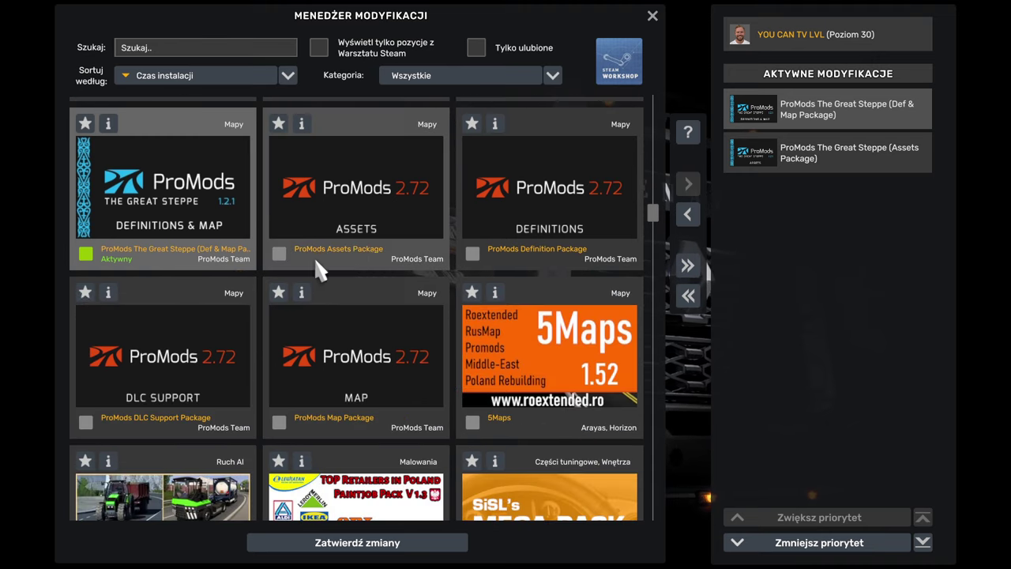
pyautogui.scroll(-2, 327, 346)
pyautogui.scroll(1, 367, 237)
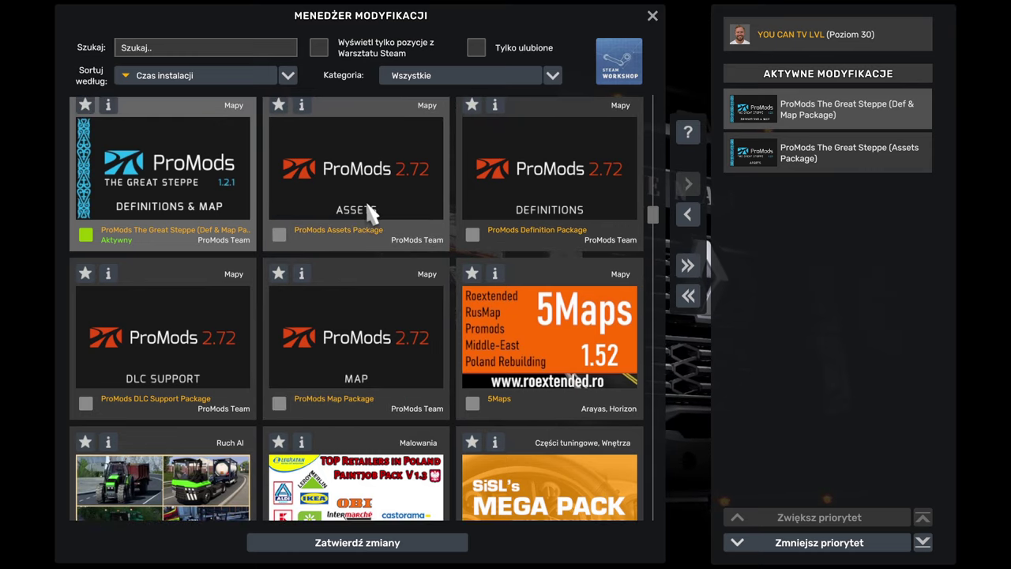
pyautogui.doubleClick(355, 183)
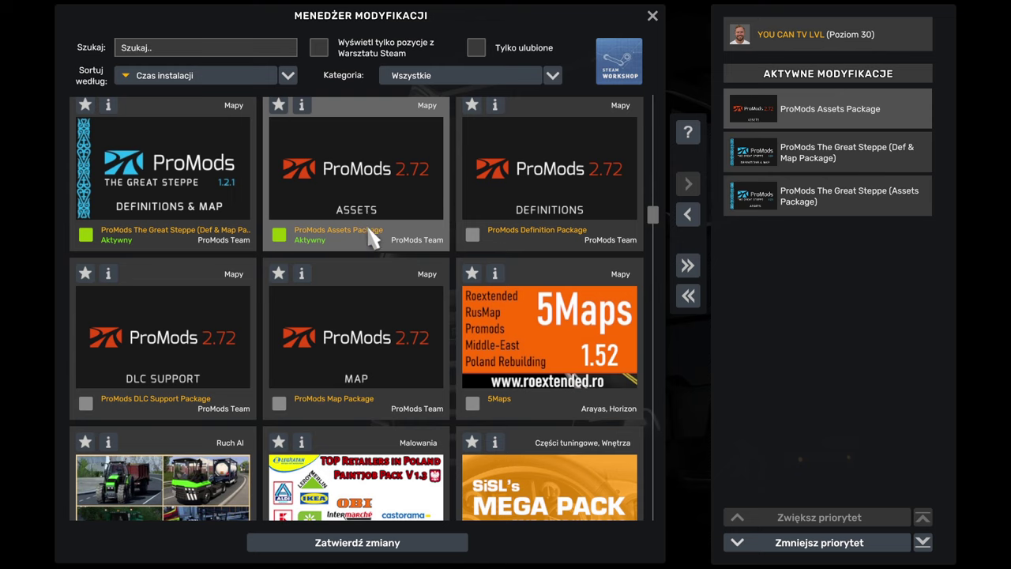
# Activate ProMods Models Package 3, Models Package 2 and Models Package 1 in that order, so package 1 ends up highest
pyautogui.scroll(3, 371, 269)
pyautogui.scroll(6, 371, 269)
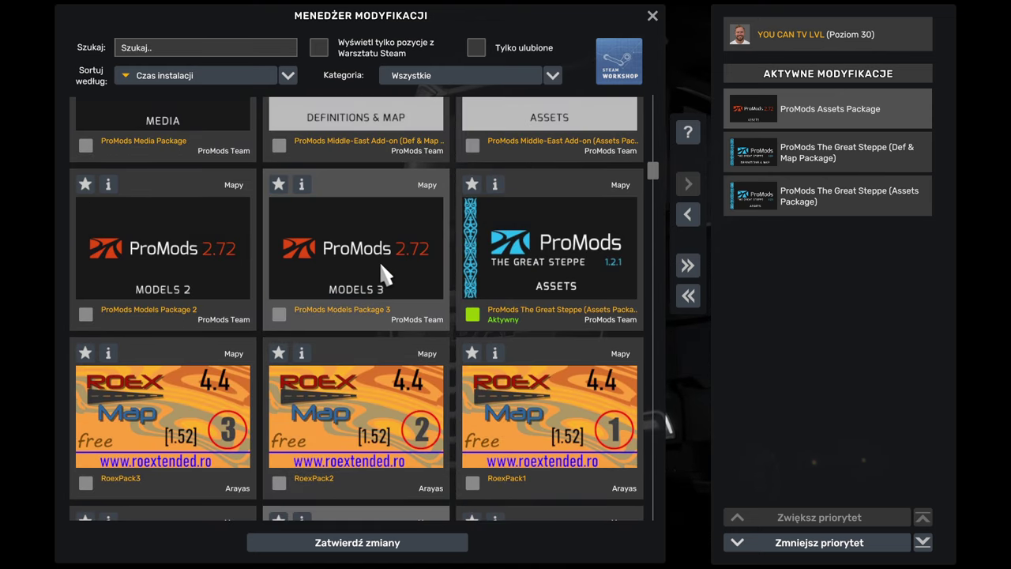
pyautogui.doubleClick(379, 260)
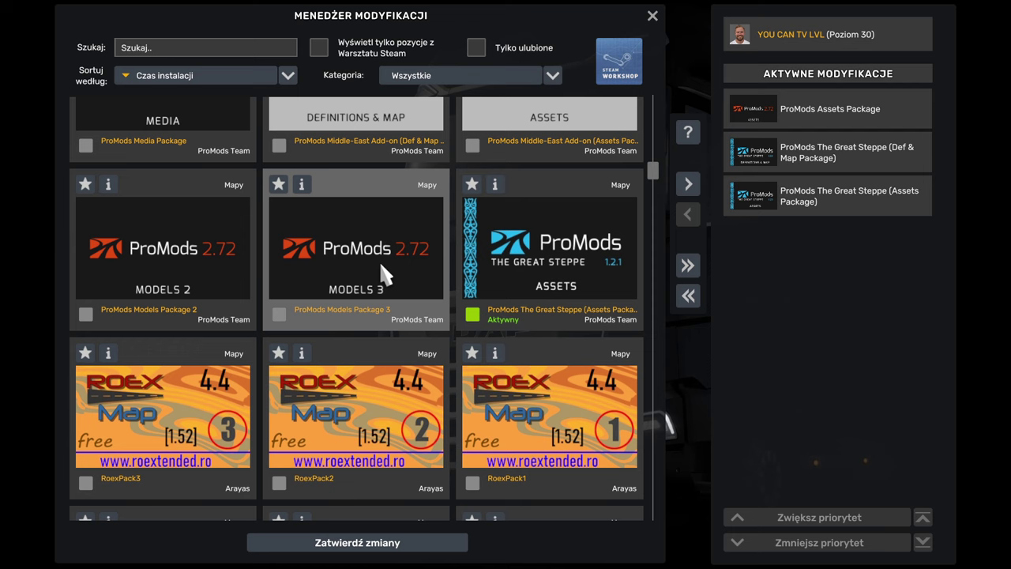
pyautogui.click(201, 258)
pyautogui.doubleClick(201, 257)
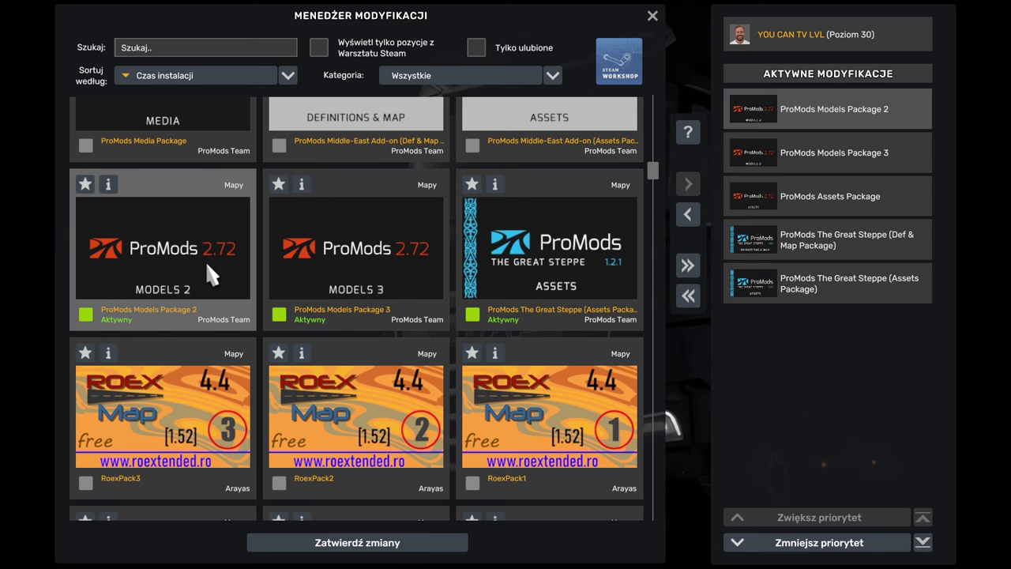
pyautogui.scroll(1, 237, 277)
pyautogui.scroll(2, 281, 305)
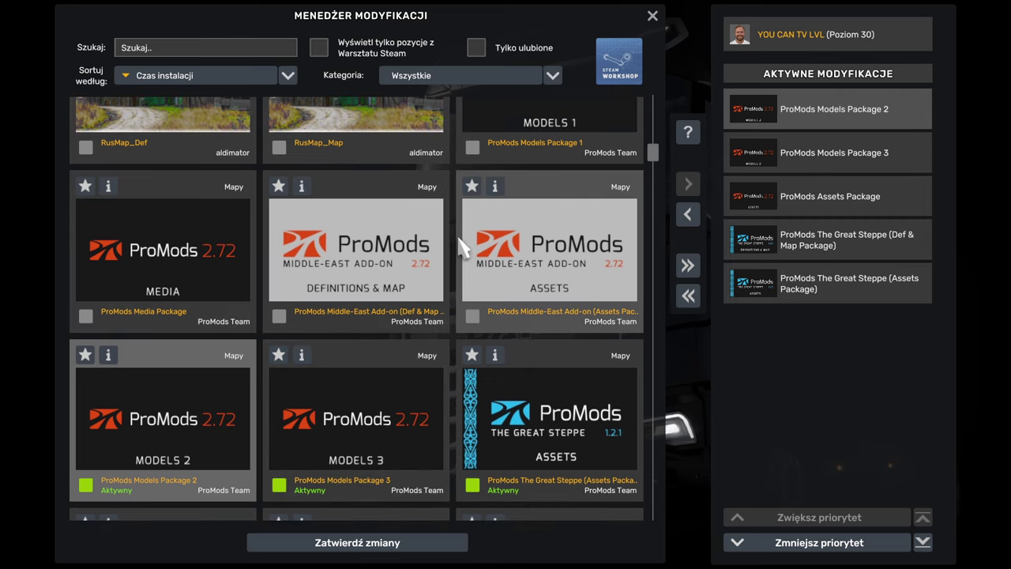
pyautogui.scroll(3, 474, 236)
pyautogui.doubleClick(528, 228)
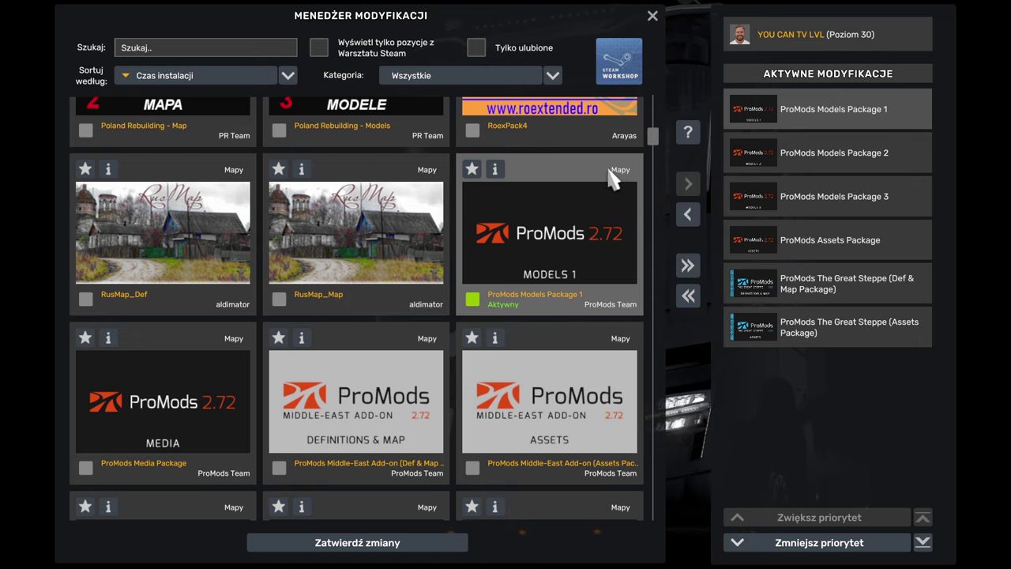
# Activate the ProMods Media Package above ProMods Models Package 1
pyautogui.moveTo(654, 135)
pyautogui.mouseDown()
pyautogui.moveTo(655, 117)
pyautogui.moveTo(653, 451)
pyautogui.moveTo(650, 118)
pyautogui.mouseUp()
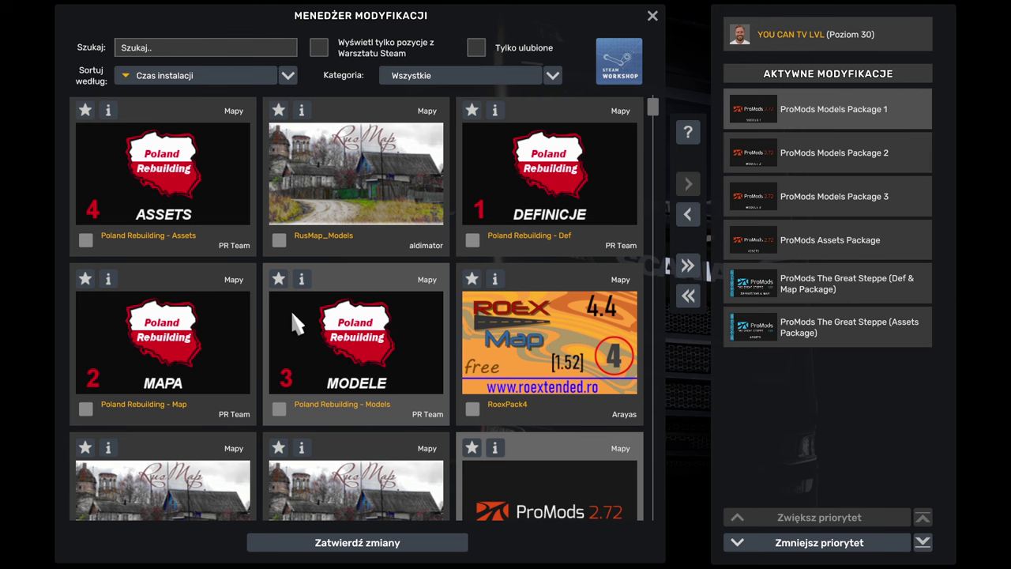
pyautogui.scroll(-5, 293, 309)
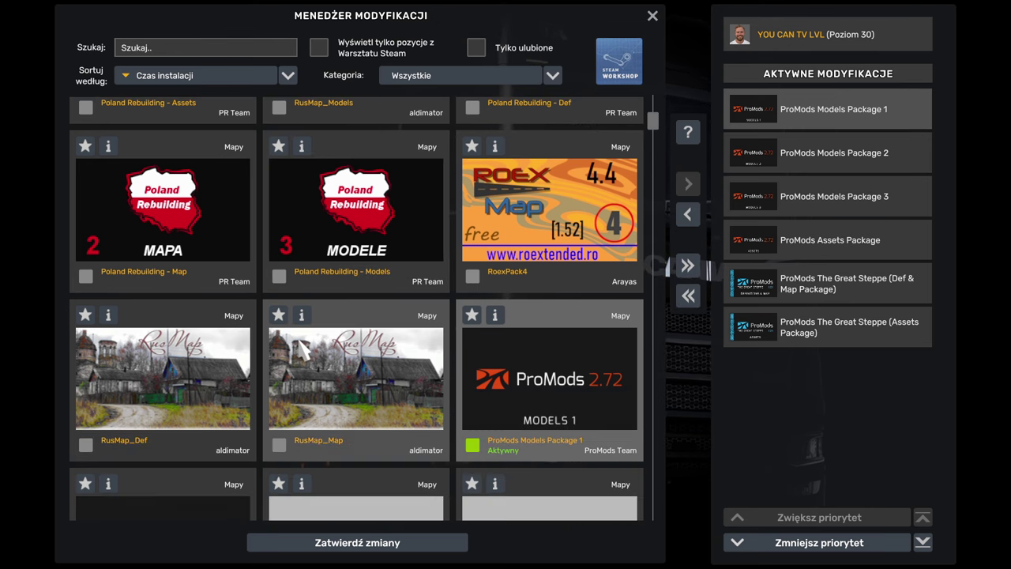
pyautogui.scroll(-4, 297, 349)
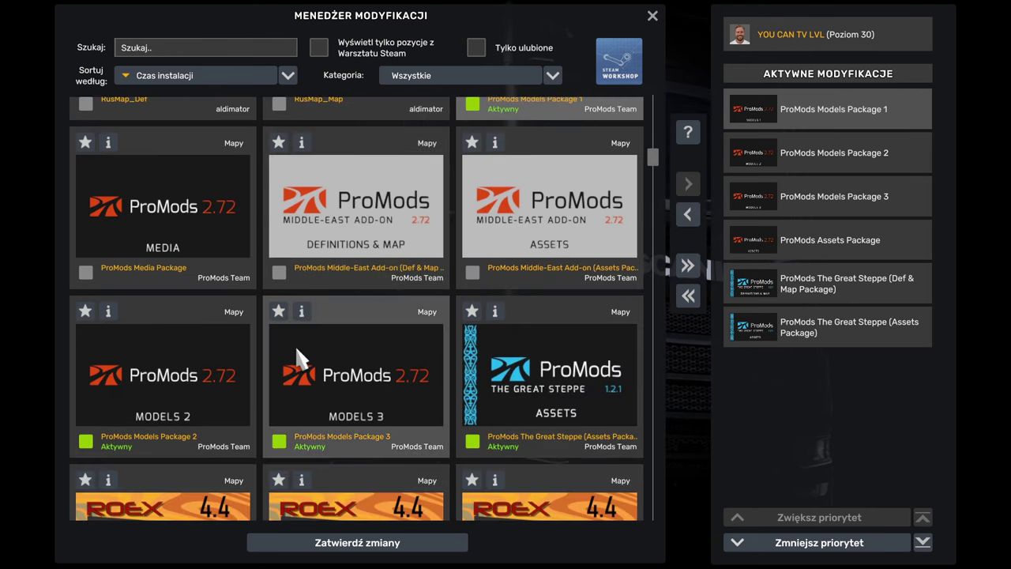
pyautogui.scroll(-1, 299, 355)
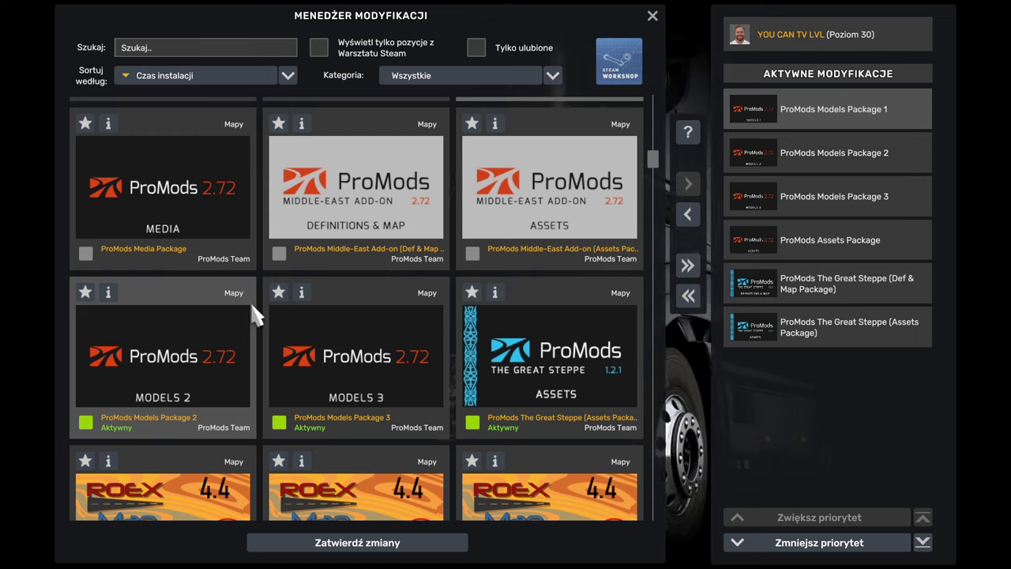
pyautogui.click(197, 218)
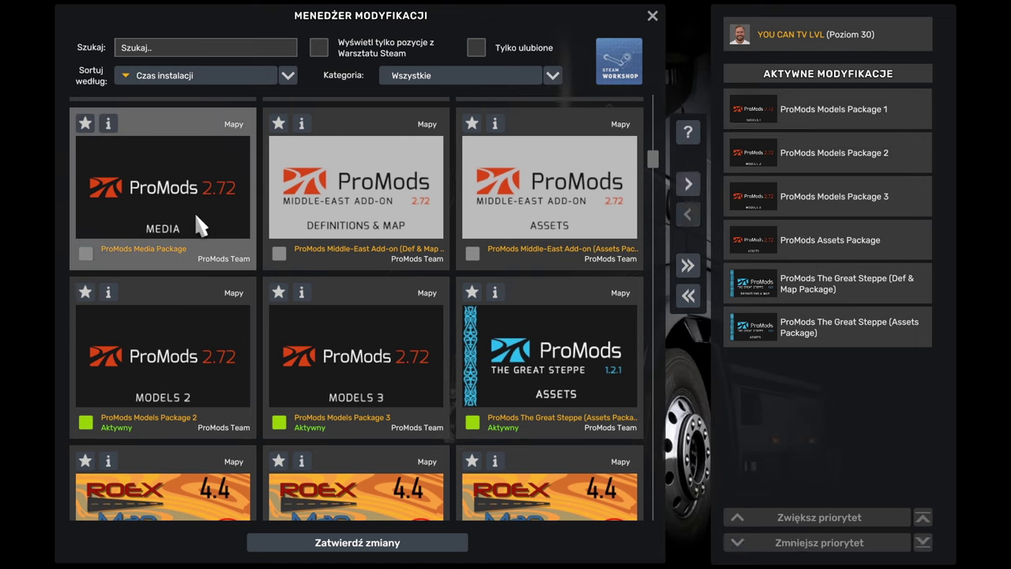
pyautogui.doubleClick(194, 211)
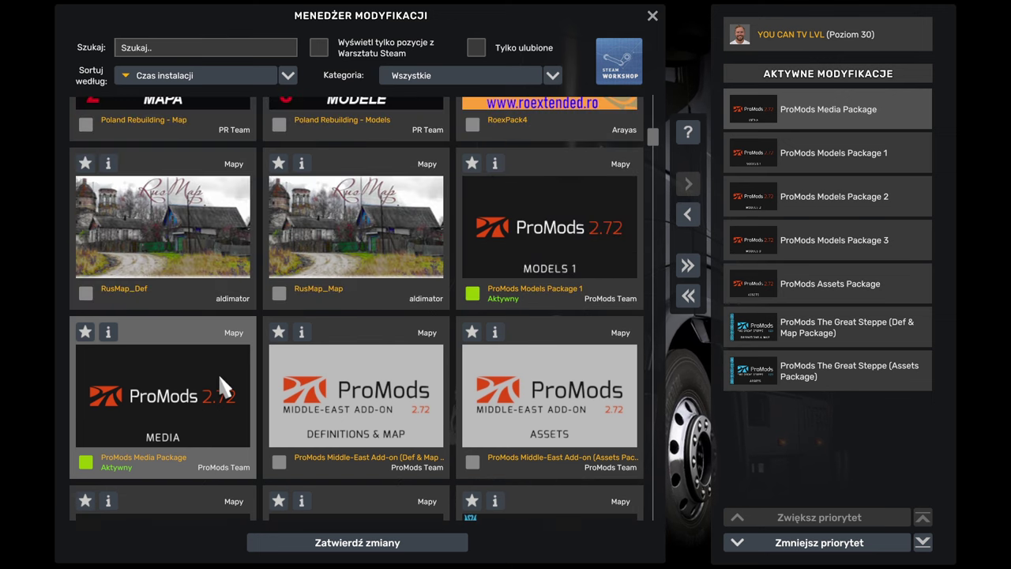
# Activate the ProMods Map Package, Definition Package and DLC Support Package in that order, above the Media Package
pyautogui.scroll(1, 219, 376)
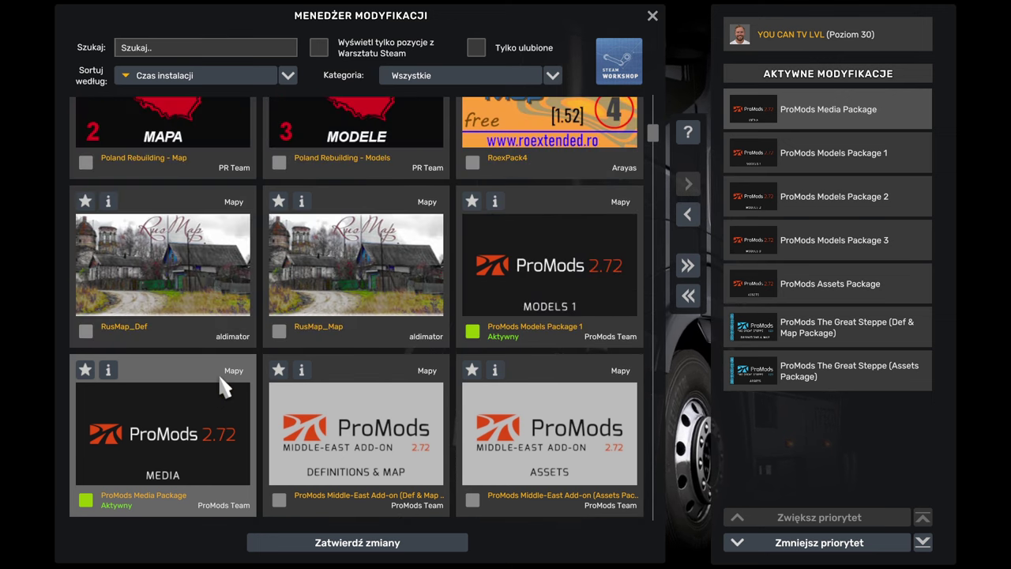
pyautogui.scroll(4, 221, 378)
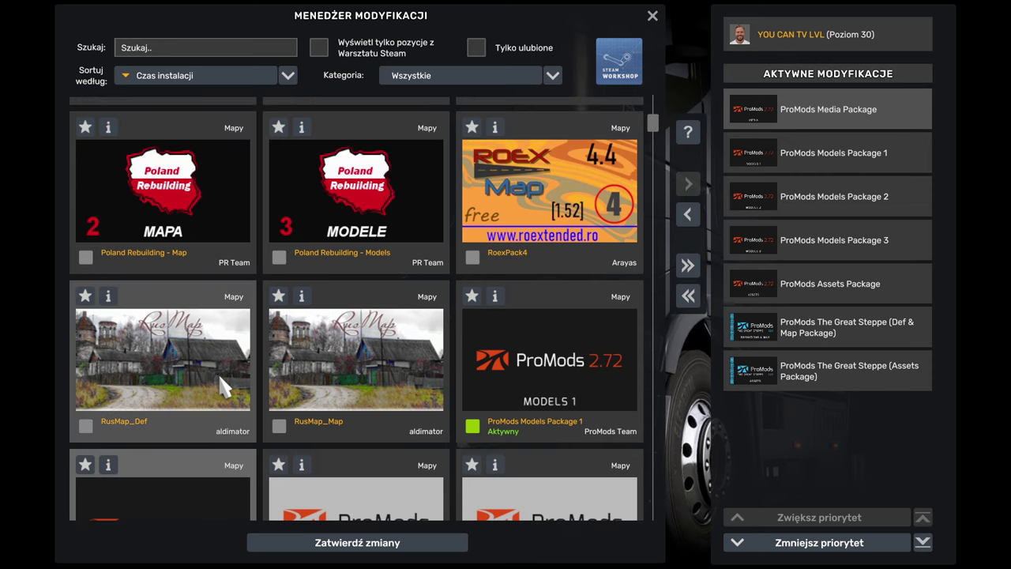
pyautogui.scroll(1, 221, 378)
pyautogui.scroll(-9, 220, 376)
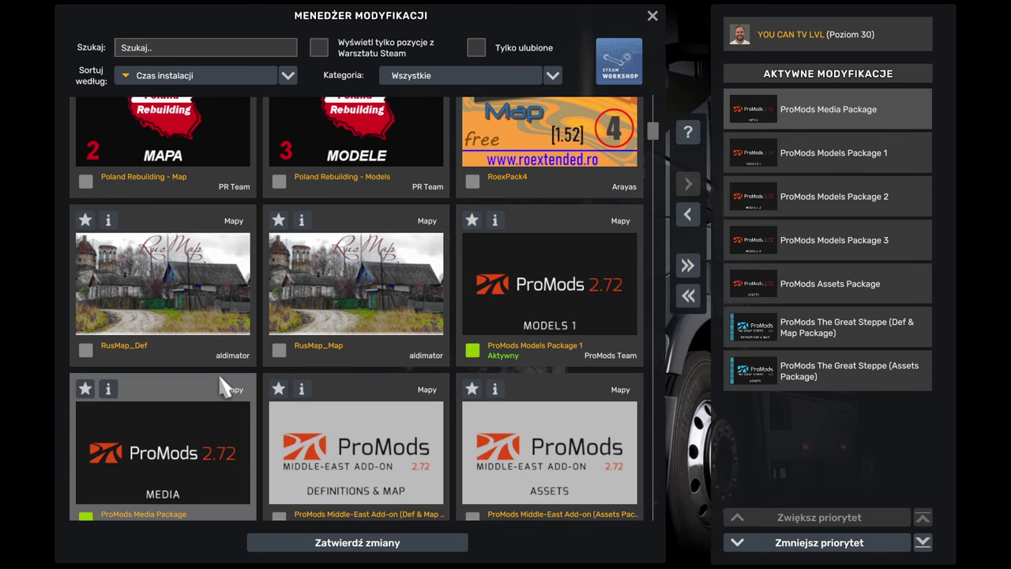
pyautogui.scroll(-13, 218, 372)
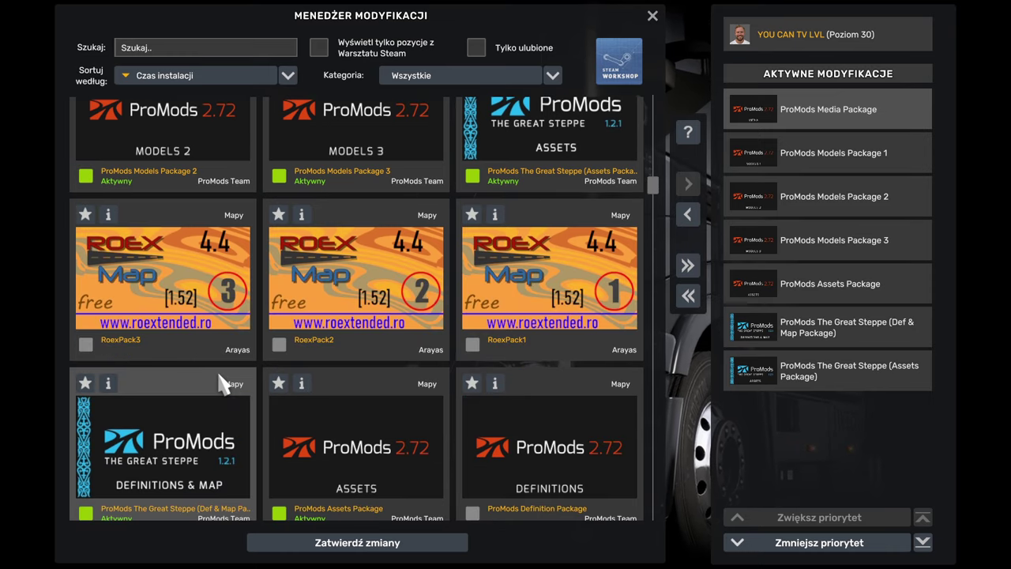
pyautogui.scroll(-3, 219, 375)
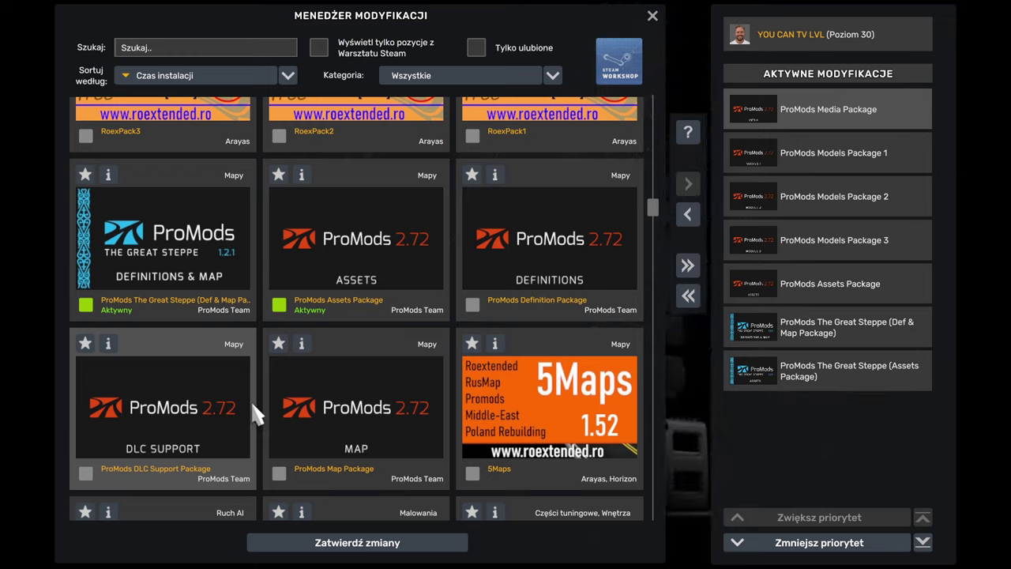
pyautogui.doubleClick(357, 410)
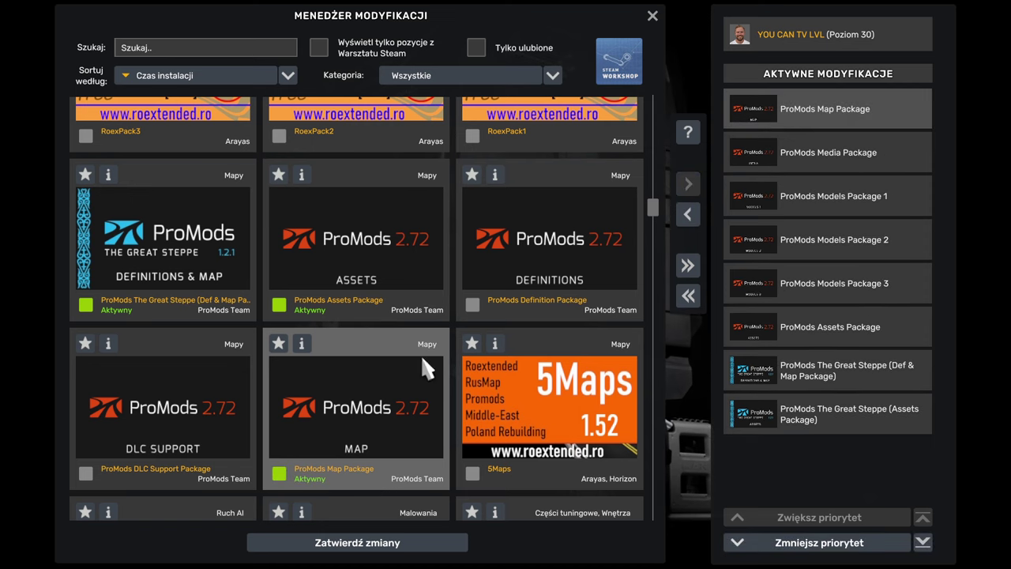
pyautogui.doubleClick(540, 254)
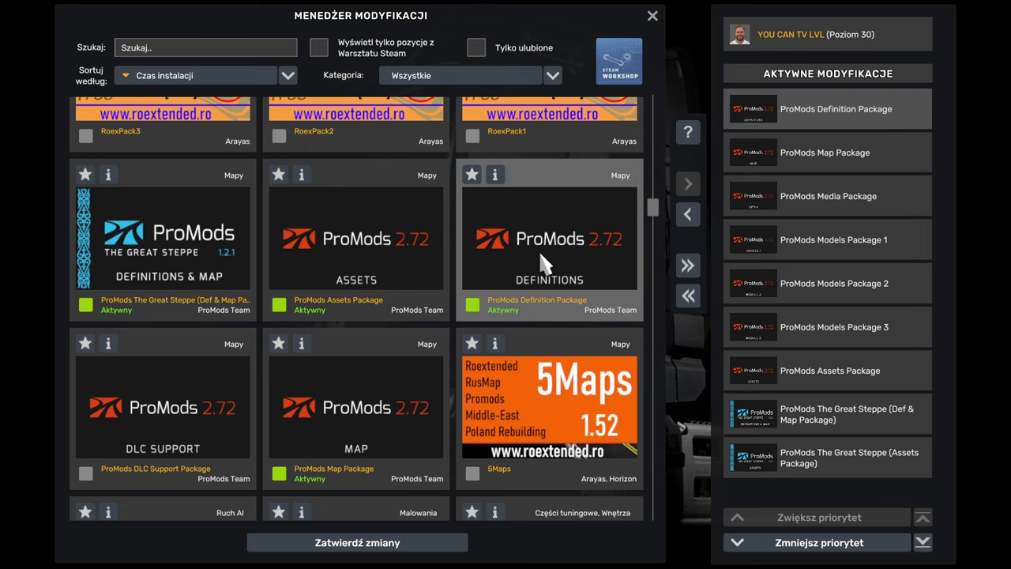
pyautogui.doubleClick(155, 417)
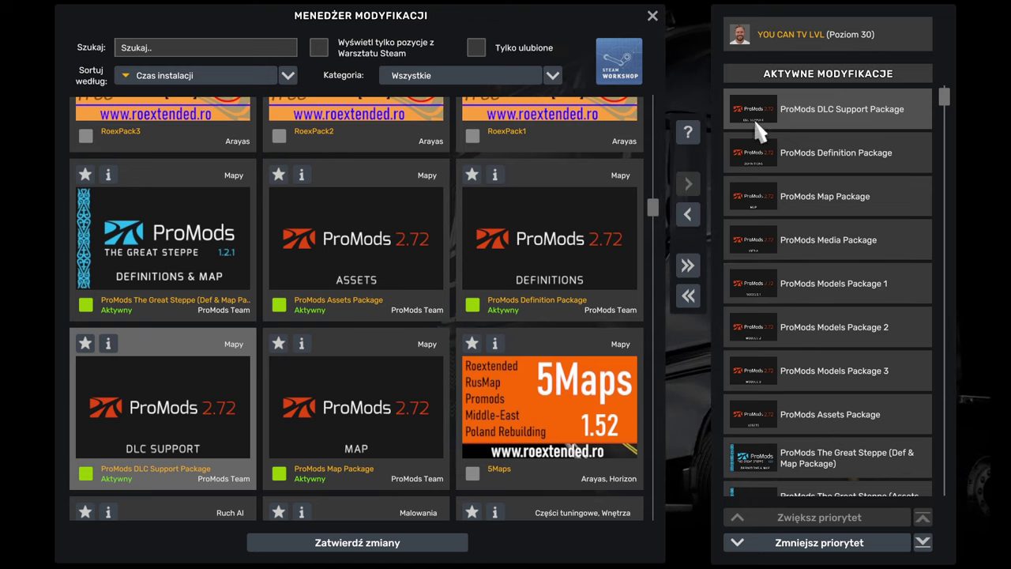
# Activate the ProMods Middle-East Add-on Assets Package, followed by its Def & Map Package, above the DLC Support Package
pyautogui.scroll(-2, 350, 284)
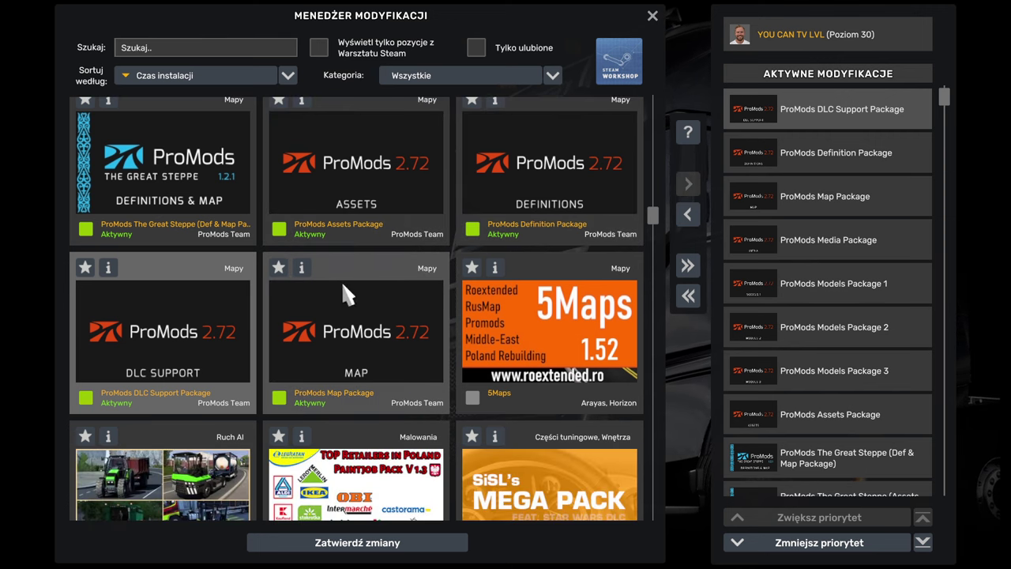
pyautogui.scroll(2, 354, 305)
pyautogui.scroll(6, 368, 340)
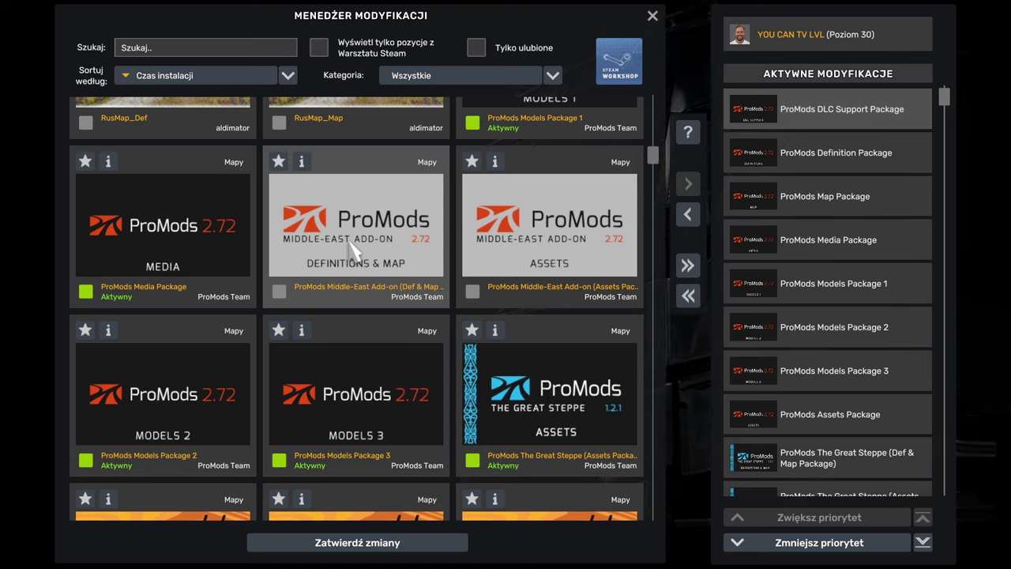
pyautogui.doubleClick(543, 239)
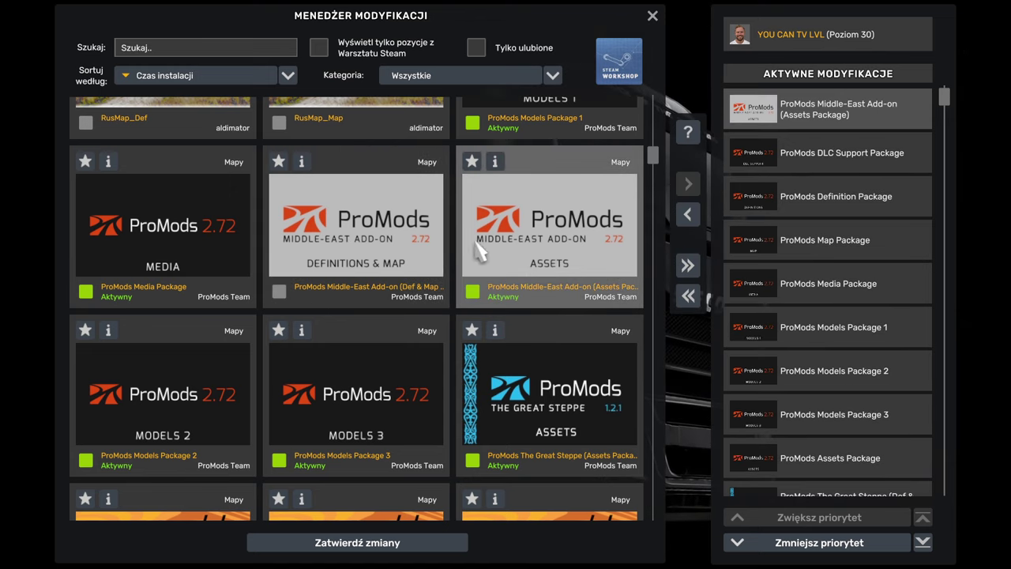
pyautogui.doubleClick(386, 237)
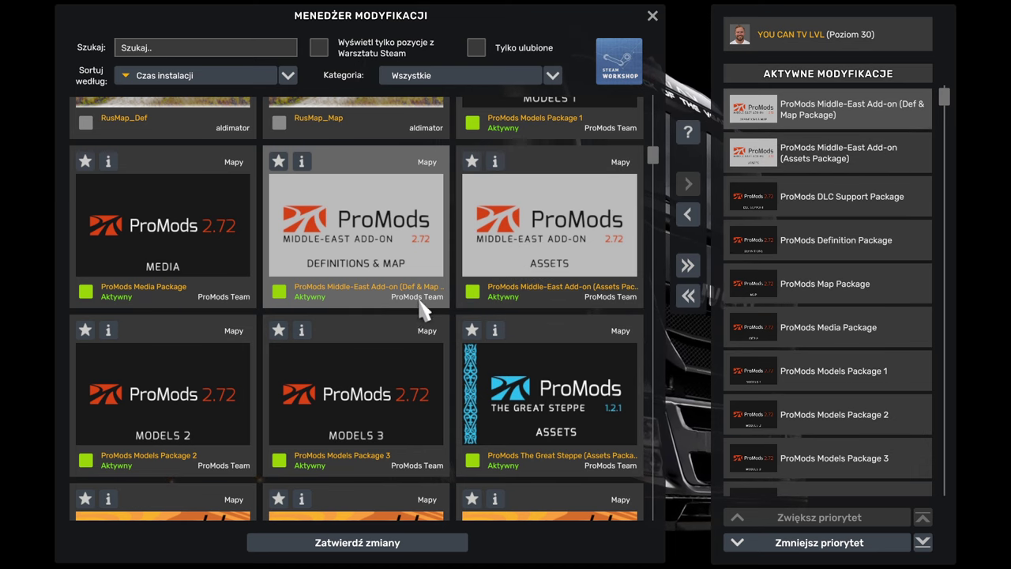
# Activate Poland Rebuilding - Assets, Models, Map and Def in that order, above the ProMods Middle-East Add-on packages
pyautogui.scroll(5, 426, 332)
pyautogui.scroll(2, 410, 344)
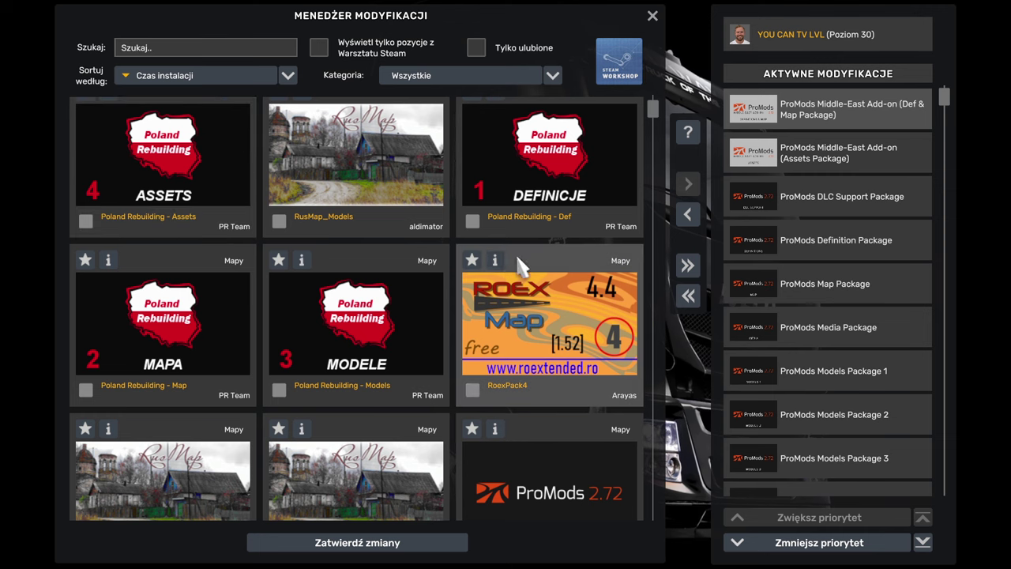
pyautogui.doubleClick(186, 177)
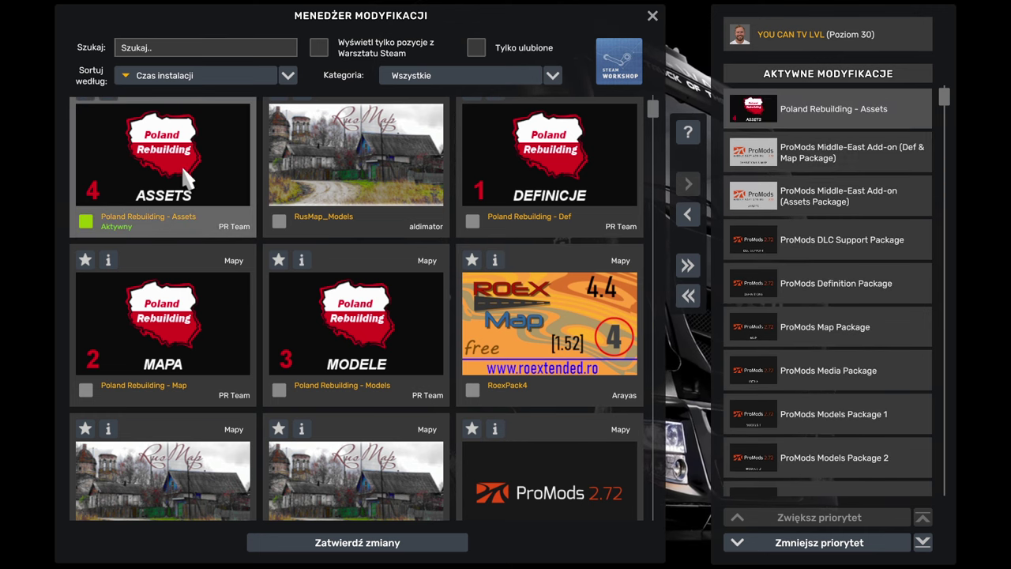
pyautogui.doubleClick(212, 325)
pyautogui.doubleClick(513, 174)
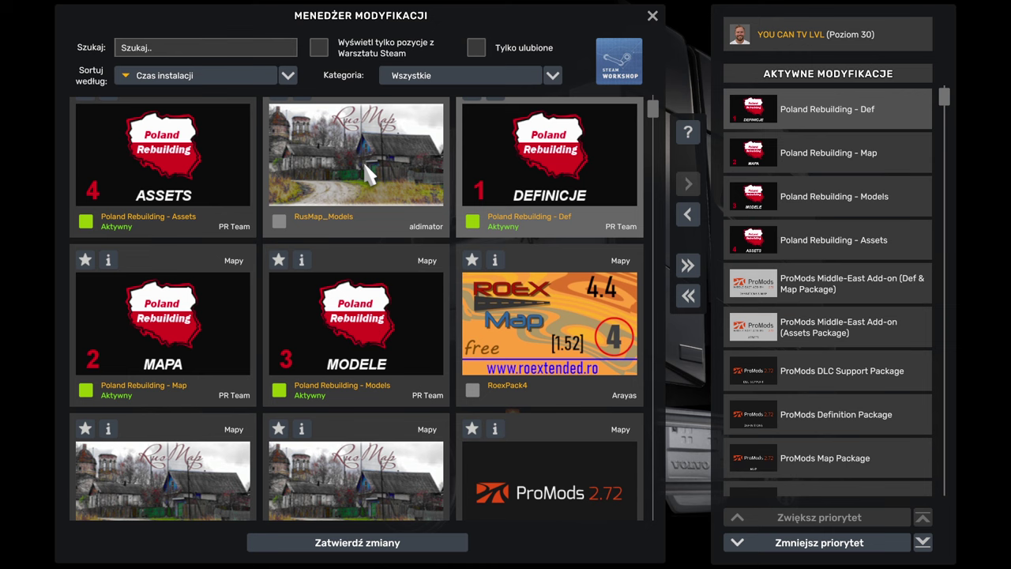
# Activate RusMap_Models, RusMap_Map and RusMap_Def in that order, above the Poland Rebuilding mods
pyautogui.doubleClick(340, 151)
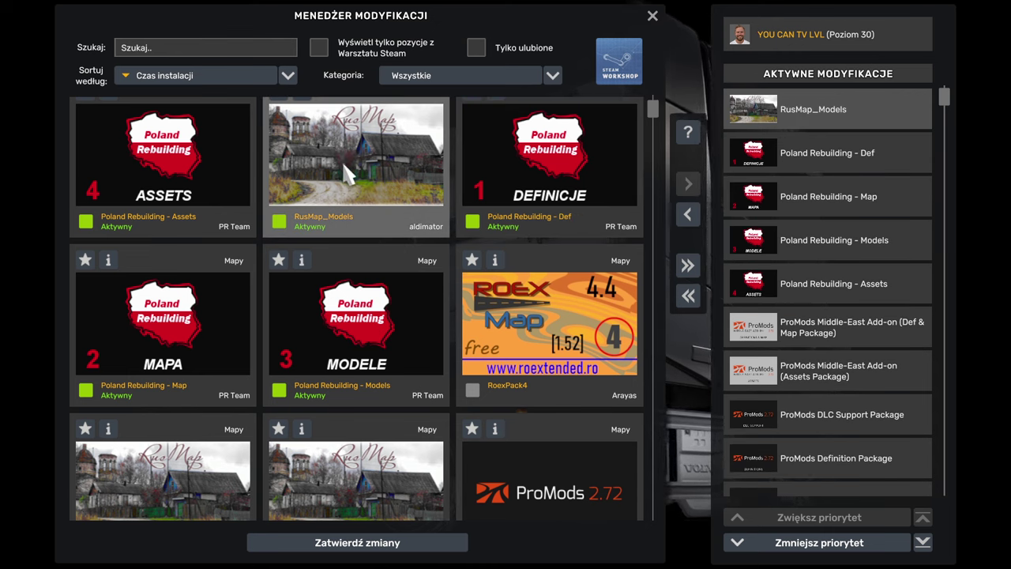
pyautogui.scroll(-1, 329, 244)
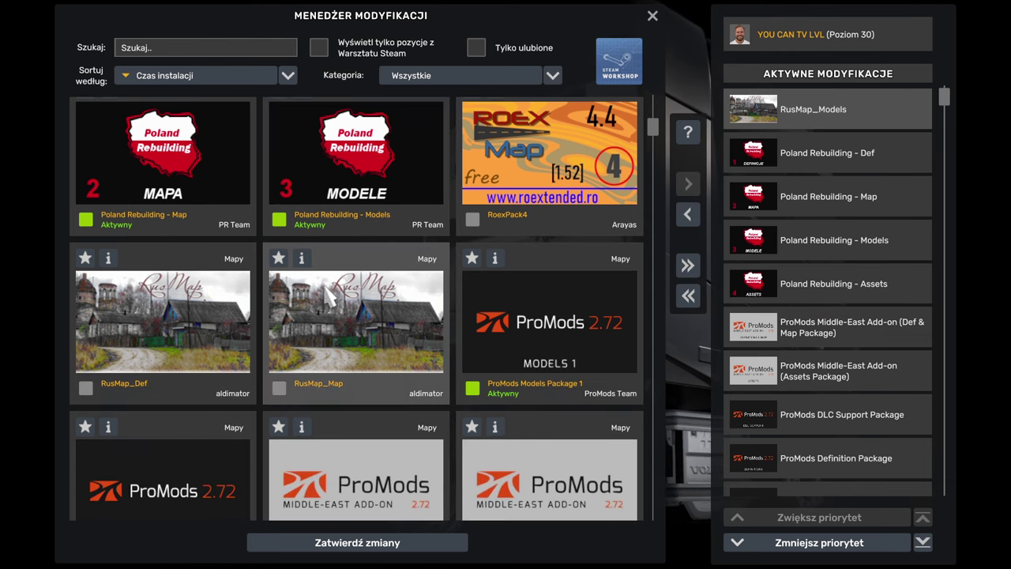
pyautogui.doubleClick(356, 325)
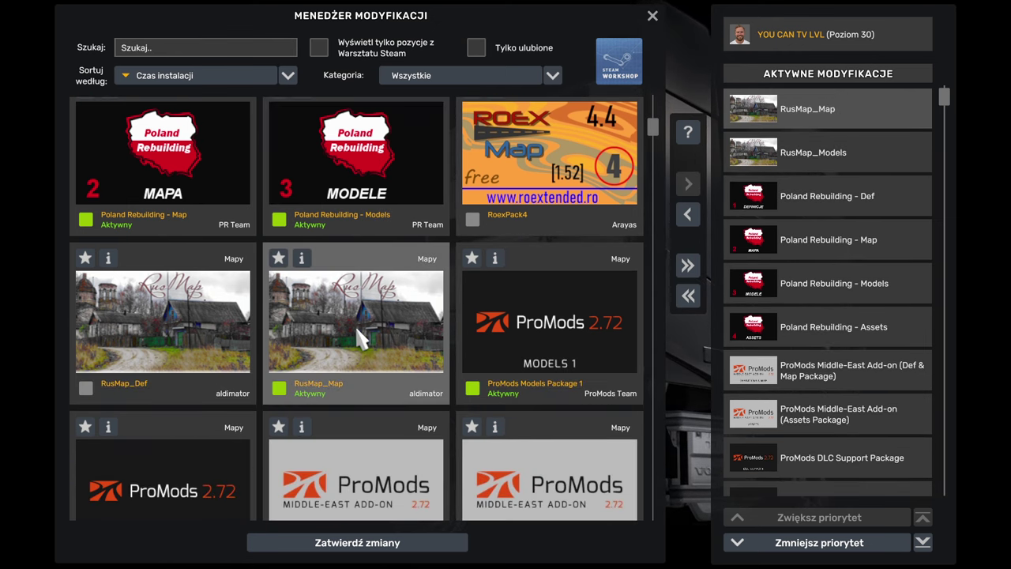
pyautogui.doubleClick(184, 309)
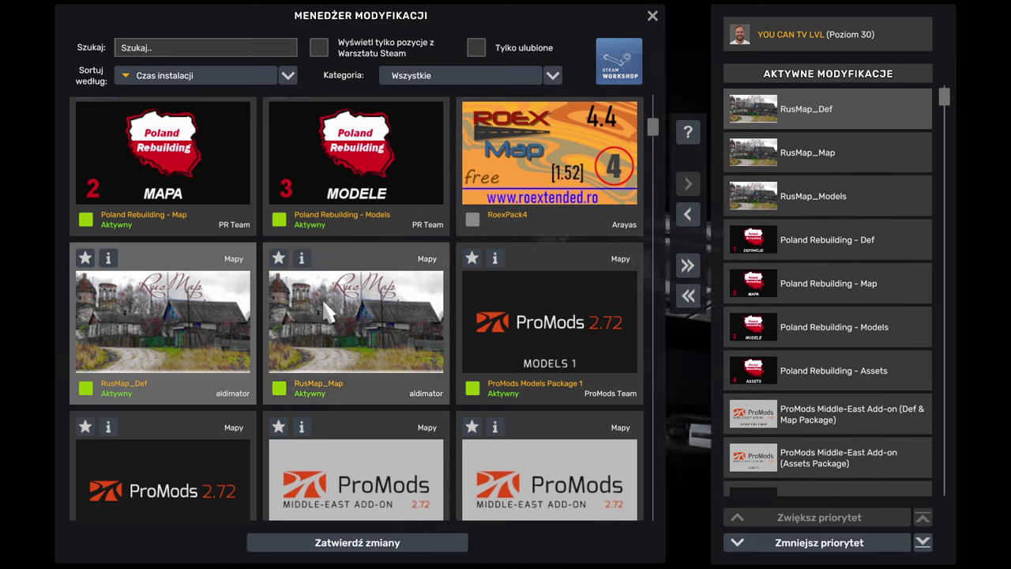
# Activate RoexPack4, RoexPack3, RoexPack2 and RoexPack1 in that order, so RoexPack1 ends up above the others and the RusMap mods
pyautogui.scroll(2, 356, 308)
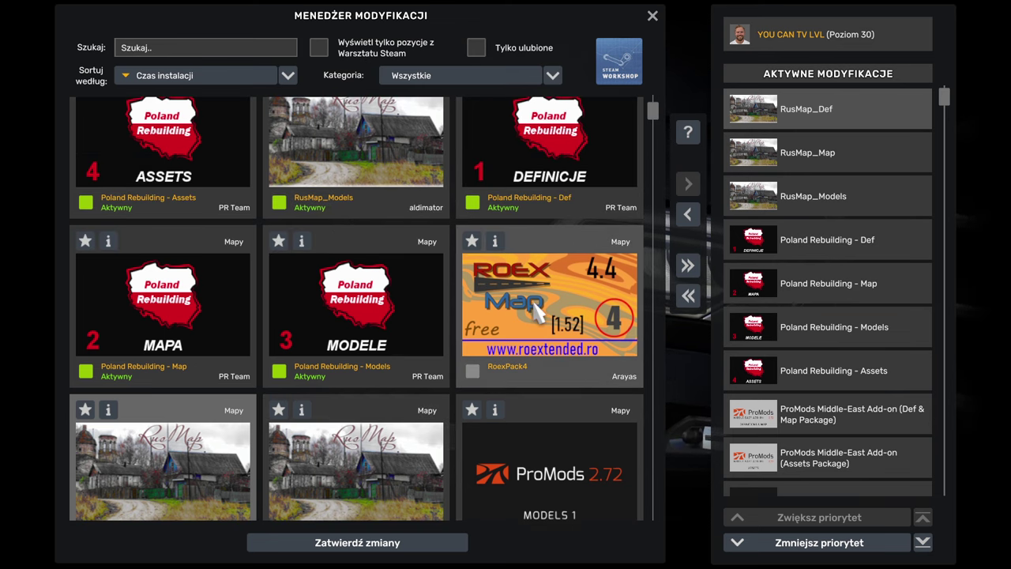
pyautogui.doubleClick(536, 312)
pyautogui.scroll(1, 525, 331)
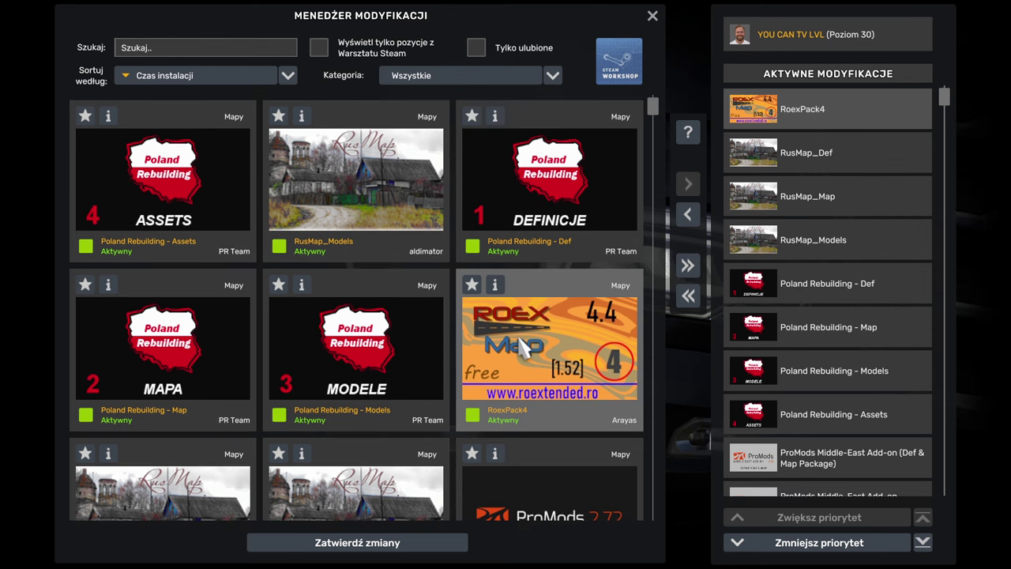
pyautogui.scroll(-6, 521, 348)
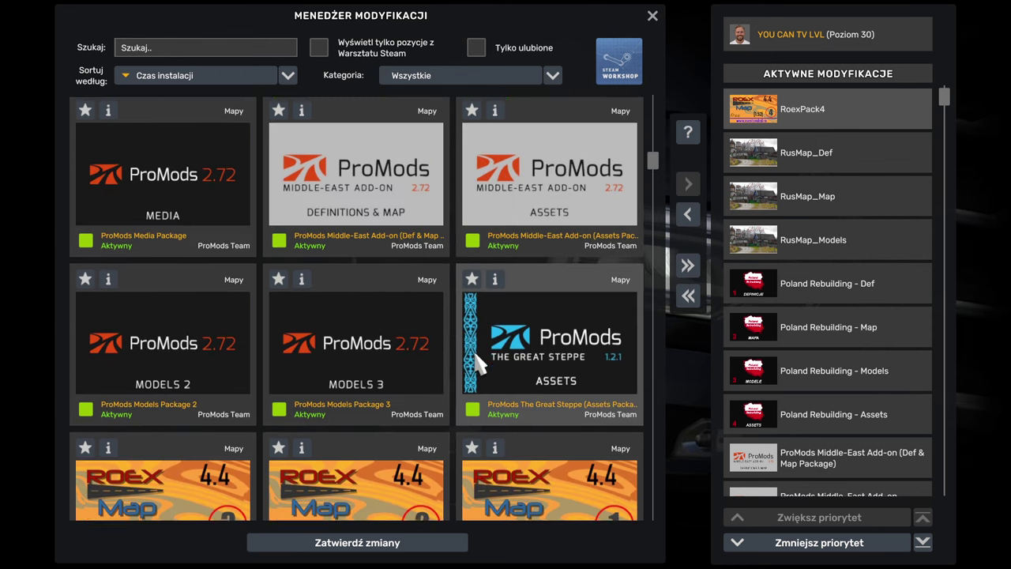
pyautogui.scroll(-3, 476, 359)
pyautogui.doubleClick(189, 378)
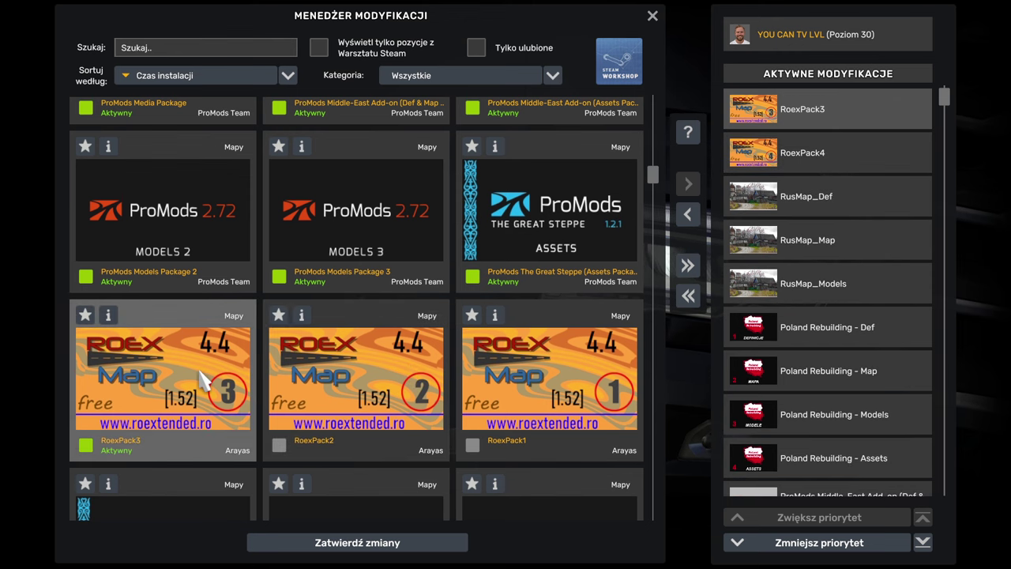
pyautogui.doubleClick(339, 390)
pyautogui.doubleClick(541, 386)
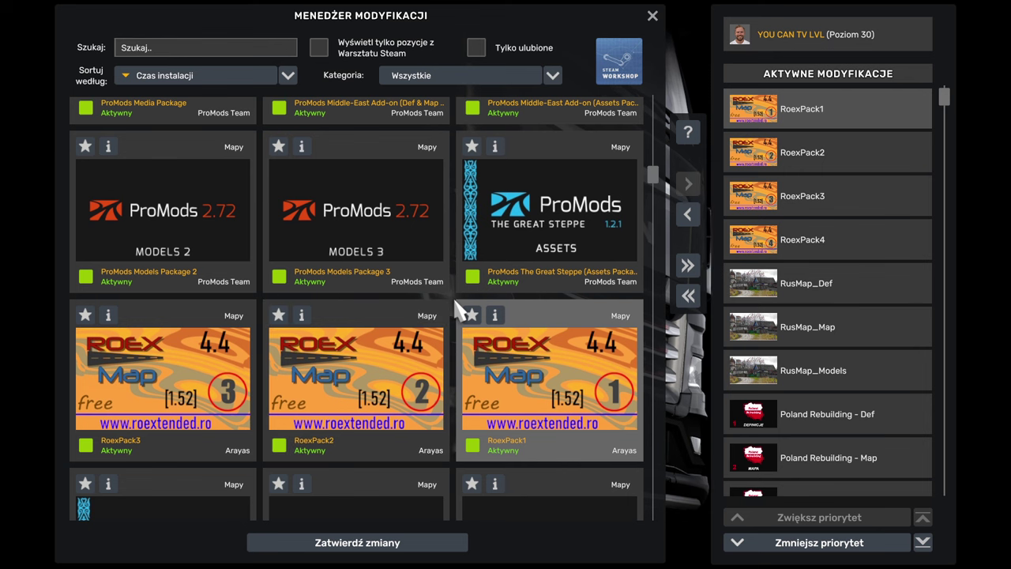
# Activate the 5Maps connector mod above RoexPack1, at the highest priority in the load order
pyautogui.scroll(-5, 456, 309)
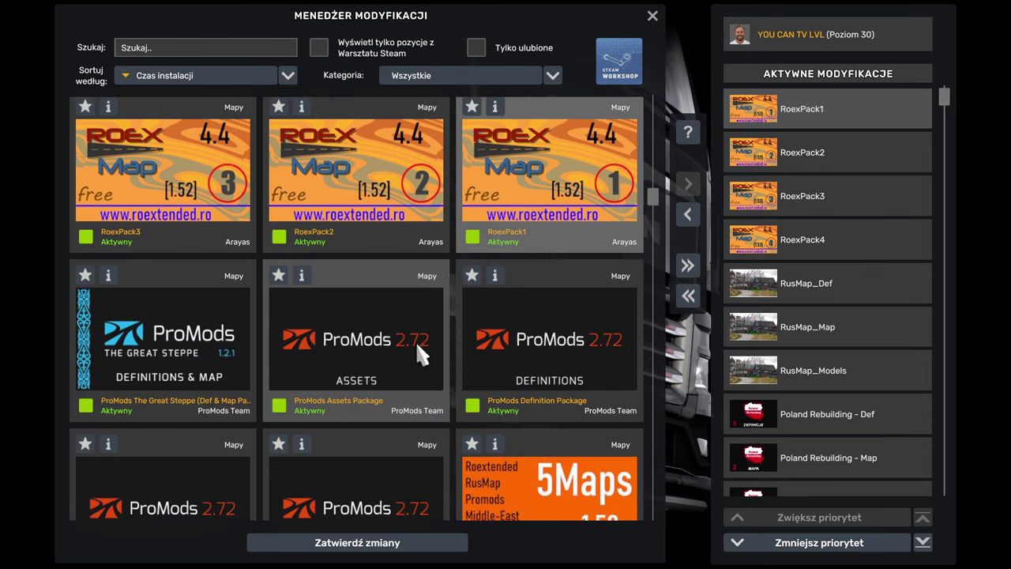
pyautogui.scroll(-2, 420, 350)
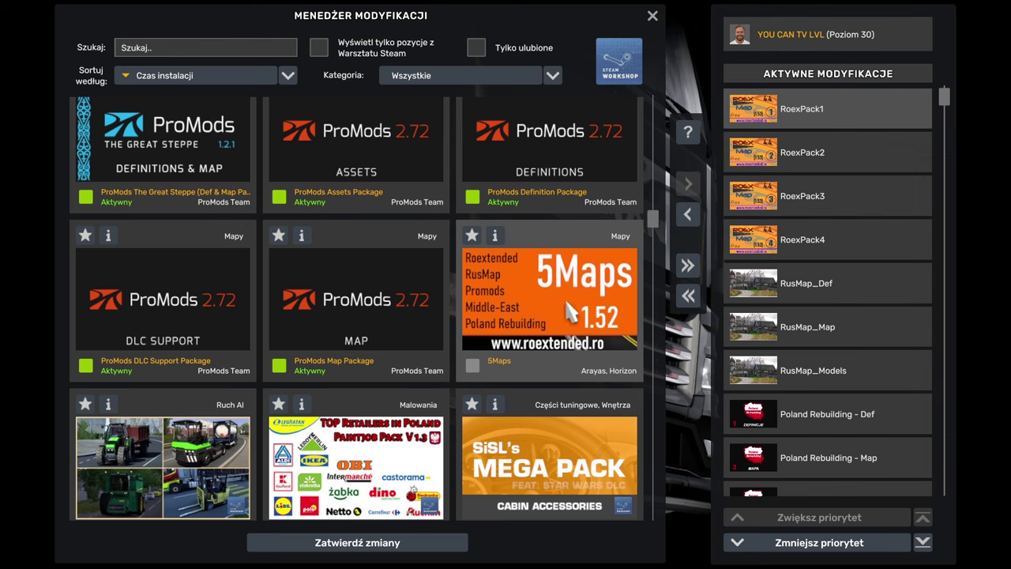
pyautogui.doubleClick(535, 308)
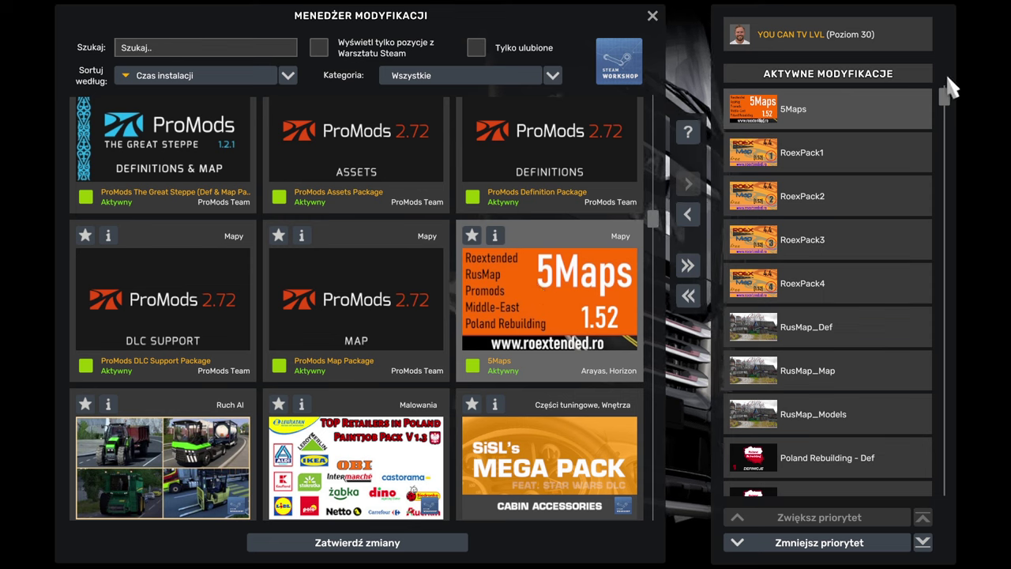
# Review the load order of the active mods from ProMods The Great Steppe at the lowest priority up to 5Maps
pyautogui.moveTo(949, 91); pyautogui.dragTo(950, 486)
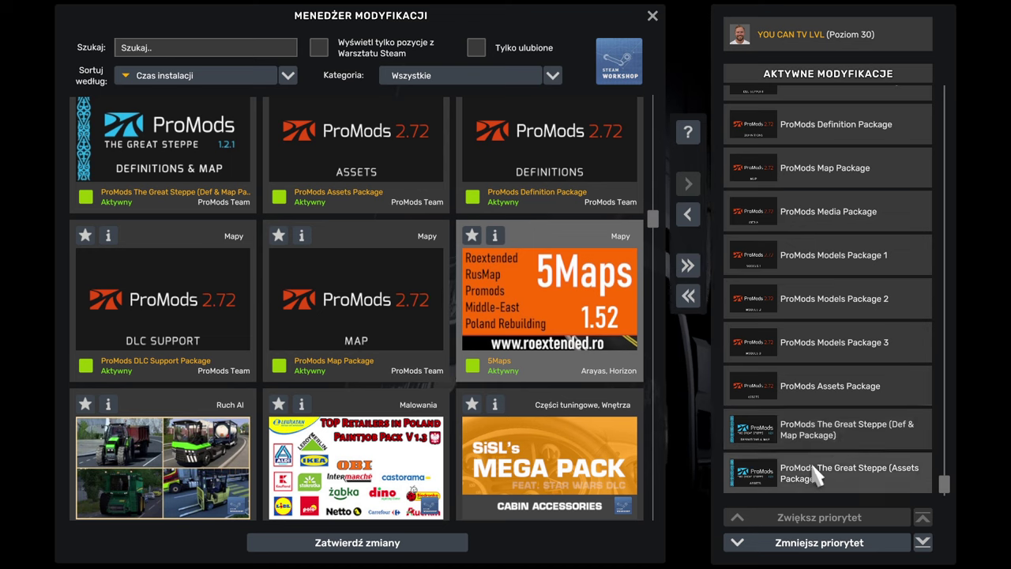
pyautogui.moveTo(945, 484); pyautogui.dragTo(948, 442)
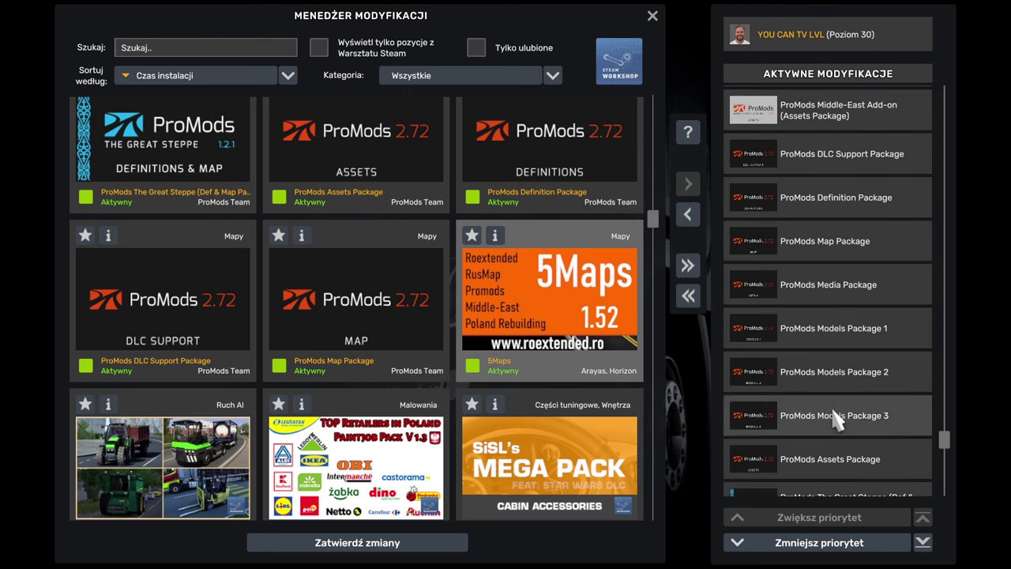
pyautogui.moveTo(944, 440); pyautogui.dragTo(946, 394)
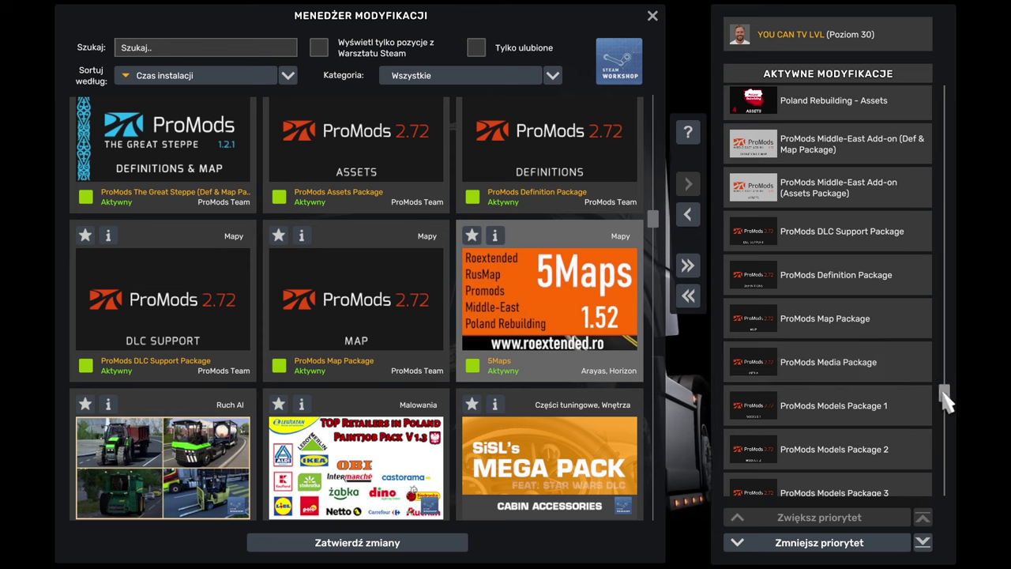
pyautogui.moveTo(944, 395); pyautogui.dragTo(948, 284)
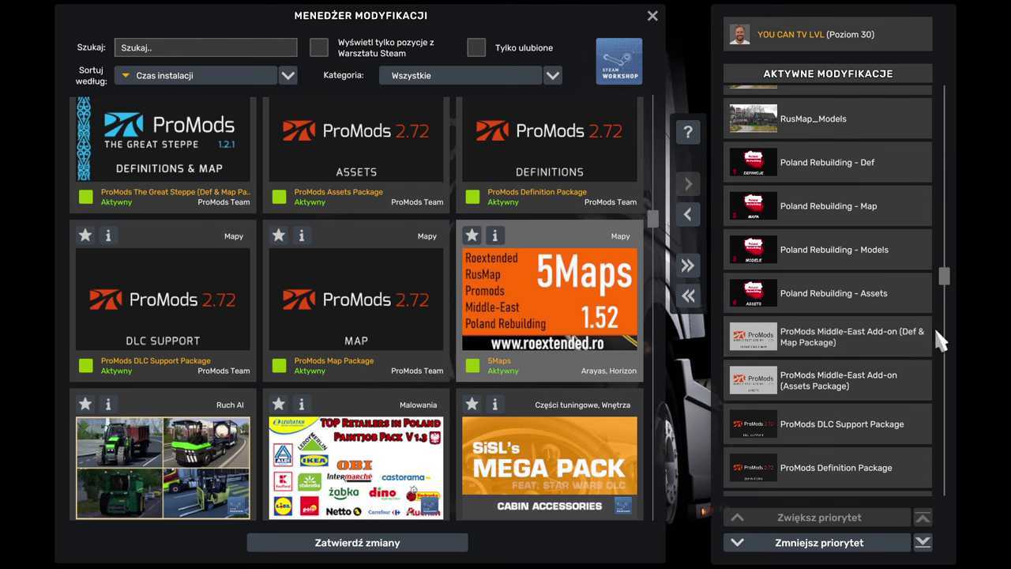
pyautogui.moveTo(945, 276); pyautogui.dragTo(946, 234)
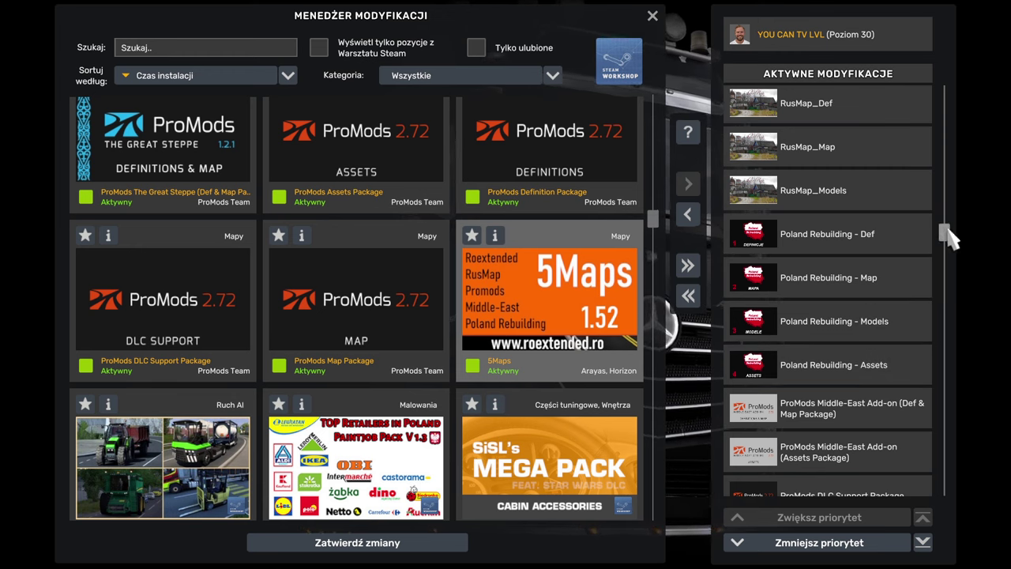
pyautogui.moveTo(947, 237); pyautogui.dragTo(944, 139)
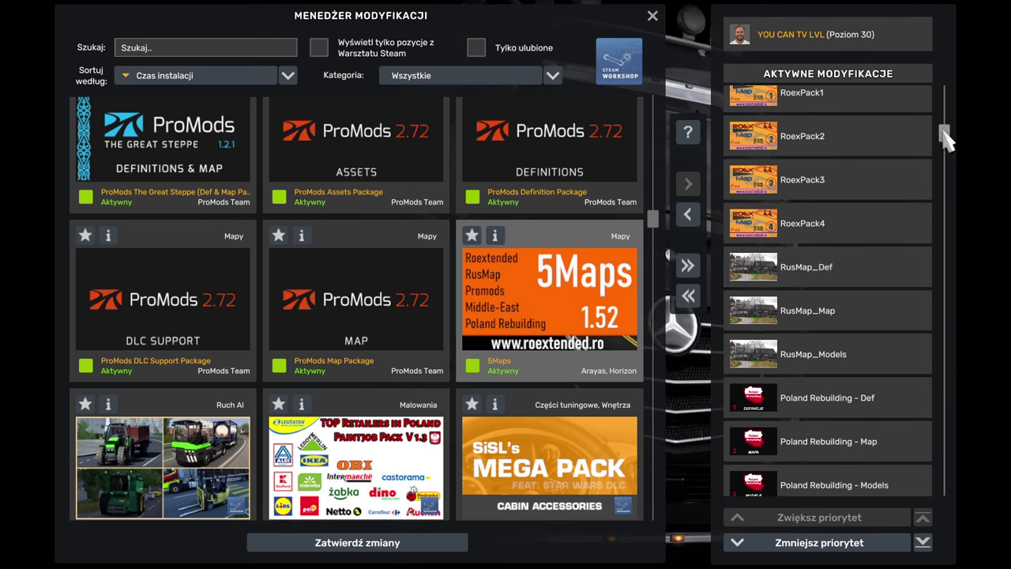
pyautogui.moveTo(944, 135); pyautogui.dragTo(943, 96)
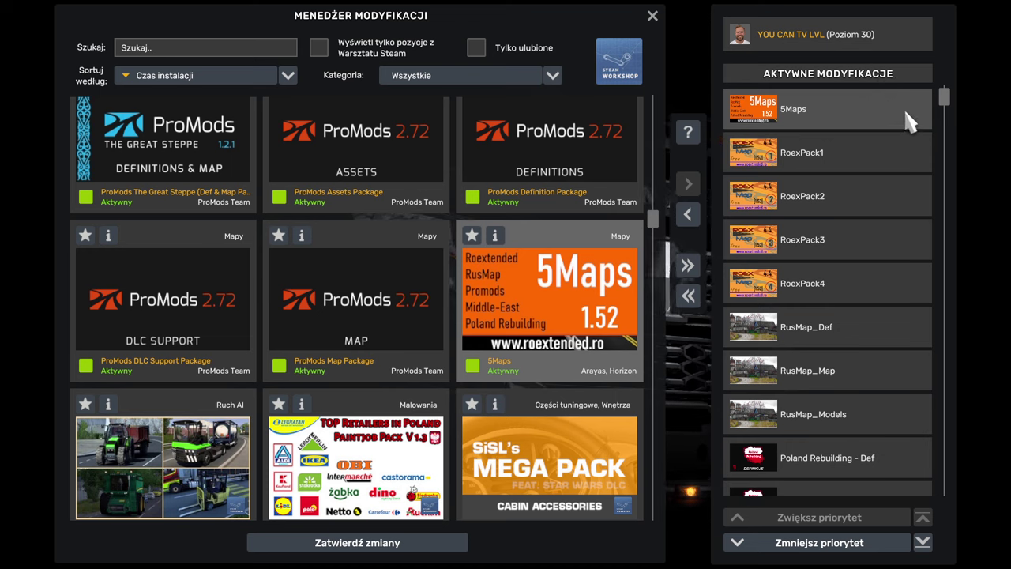
pyautogui.moveTo(946, 93)
pyautogui.mouseDown()
pyautogui.moveTo(942, 494)
pyautogui.moveTo(943, 96)
pyautogui.mouseUp()
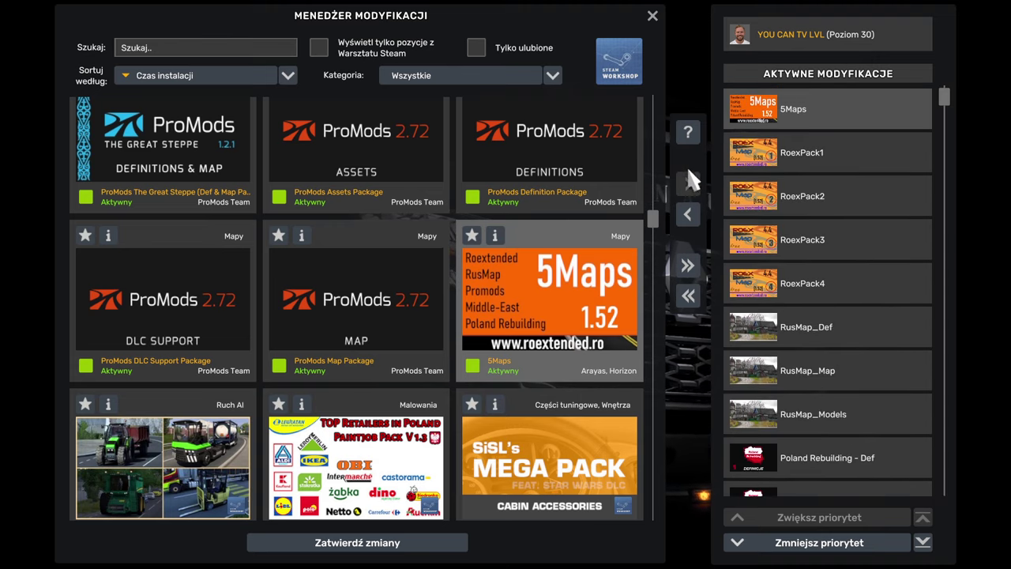
# Activate YARA - Yet Another Route Advisor above 5Maps, followed by Realistic Train Lengths above it
pyautogui.moveTo(652, 219); pyautogui.dragTo(652, 105)
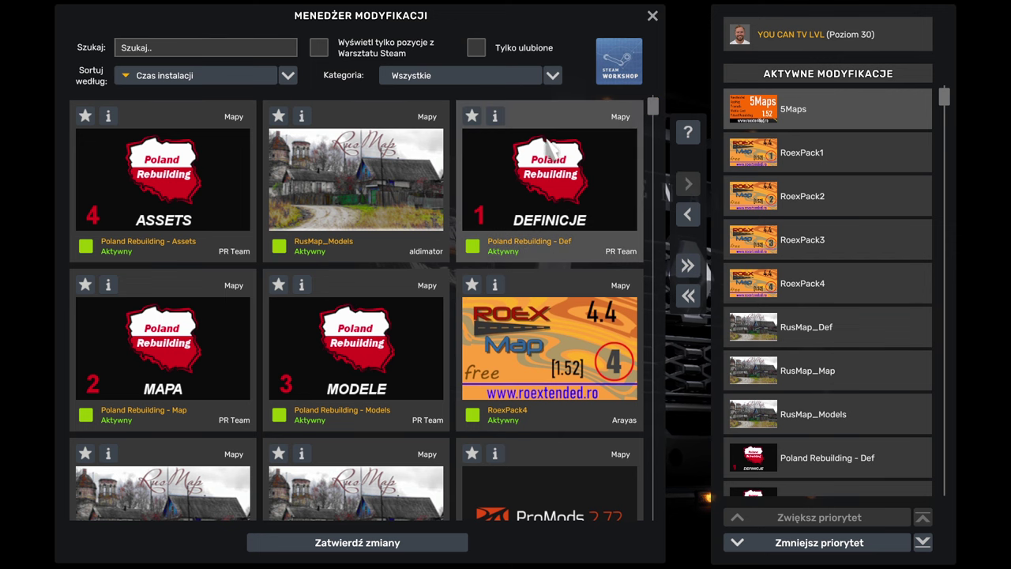
pyautogui.scroll(-4, 406, 265)
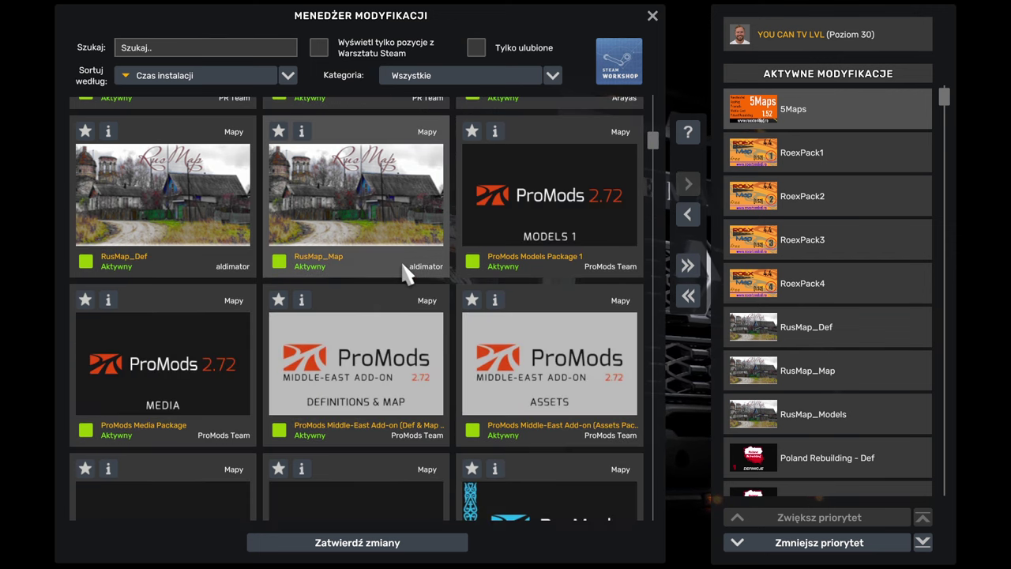
pyautogui.scroll(-8, 403, 264)
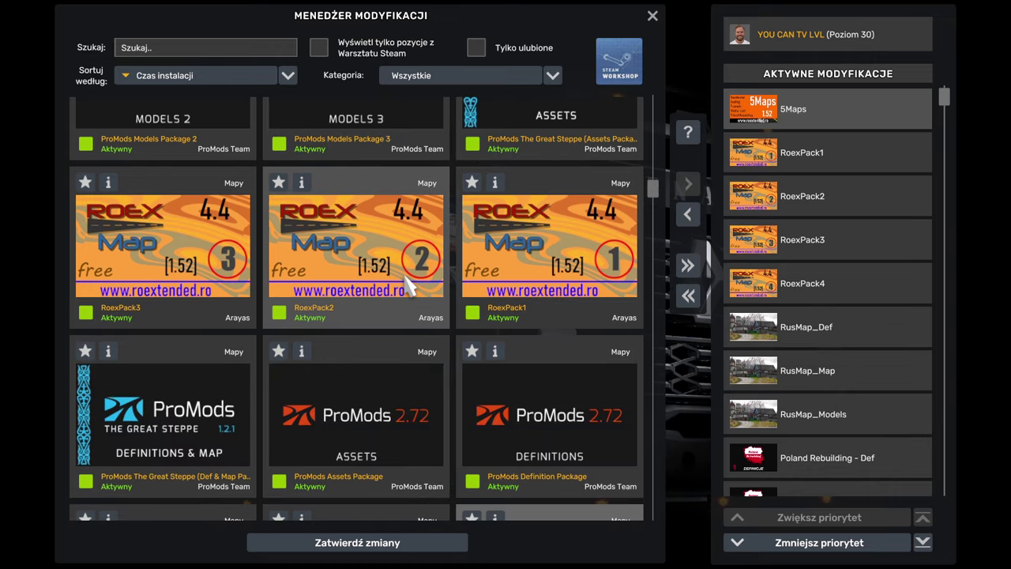
pyautogui.scroll(-7, 408, 286)
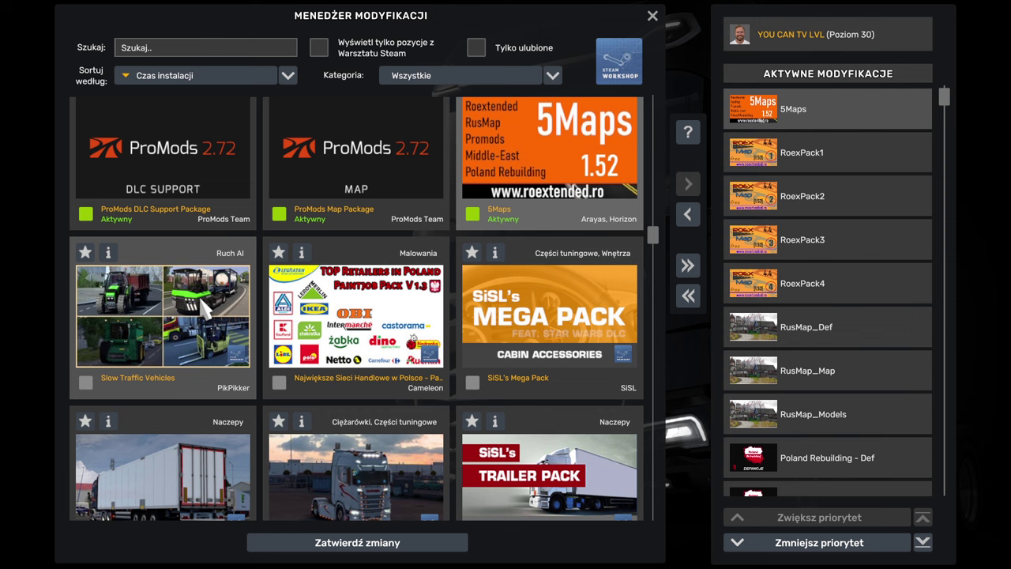
pyautogui.scroll(-2, 207, 302)
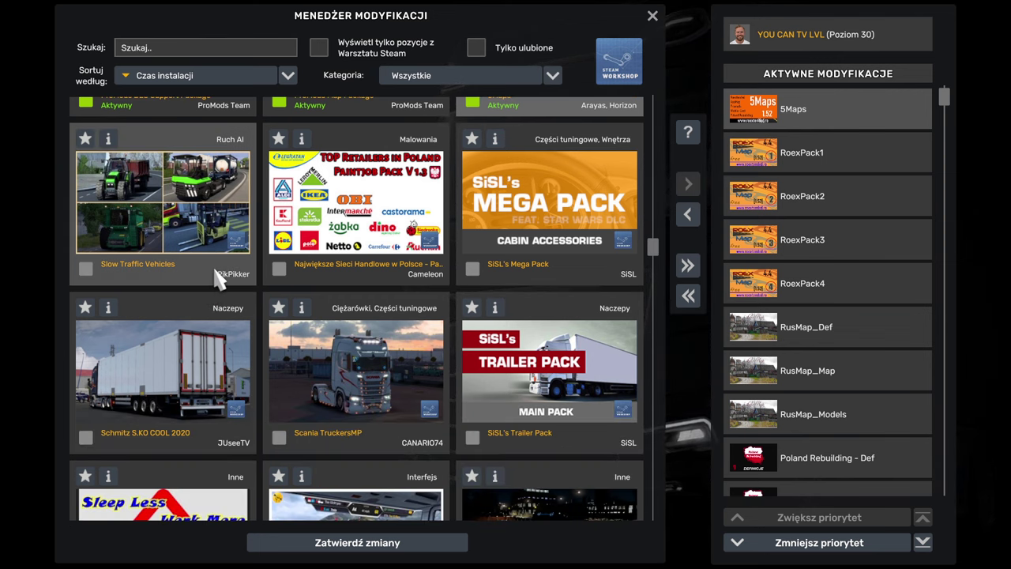
pyautogui.scroll(-3, 219, 284)
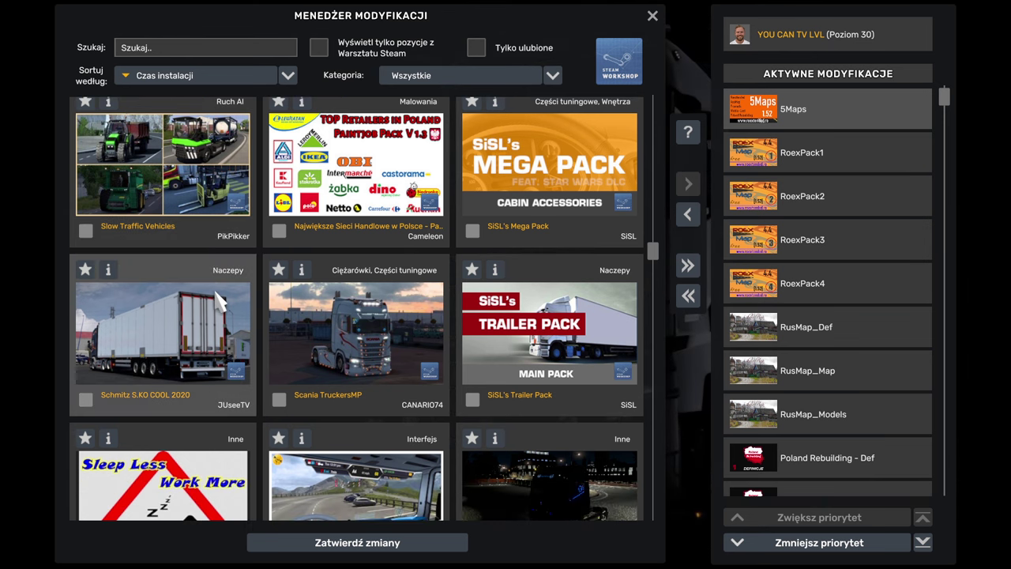
pyautogui.scroll(-2, 218, 296)
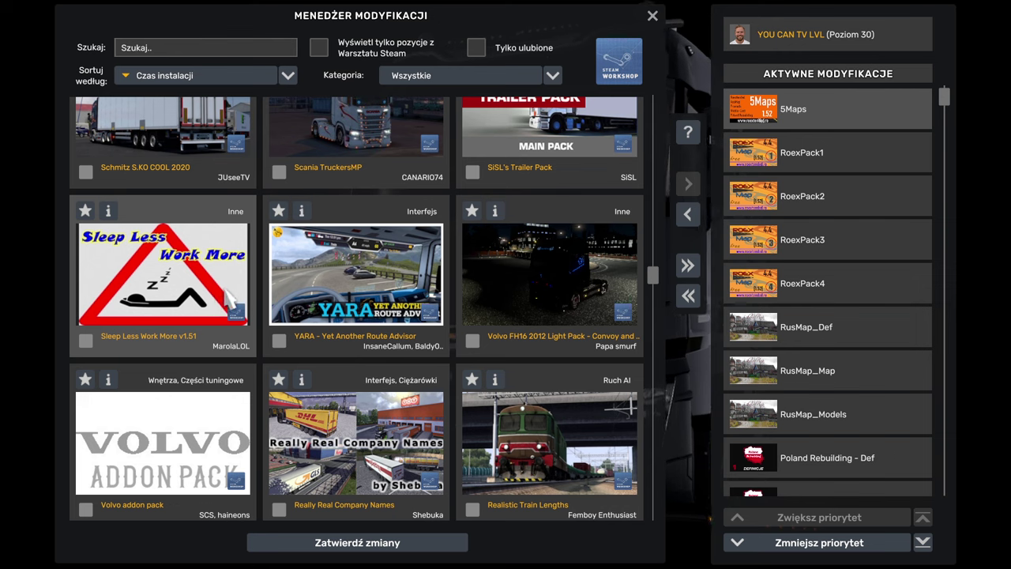
pyautogui.click(368, 278)
pyautogui.doubleClick(367, 278)
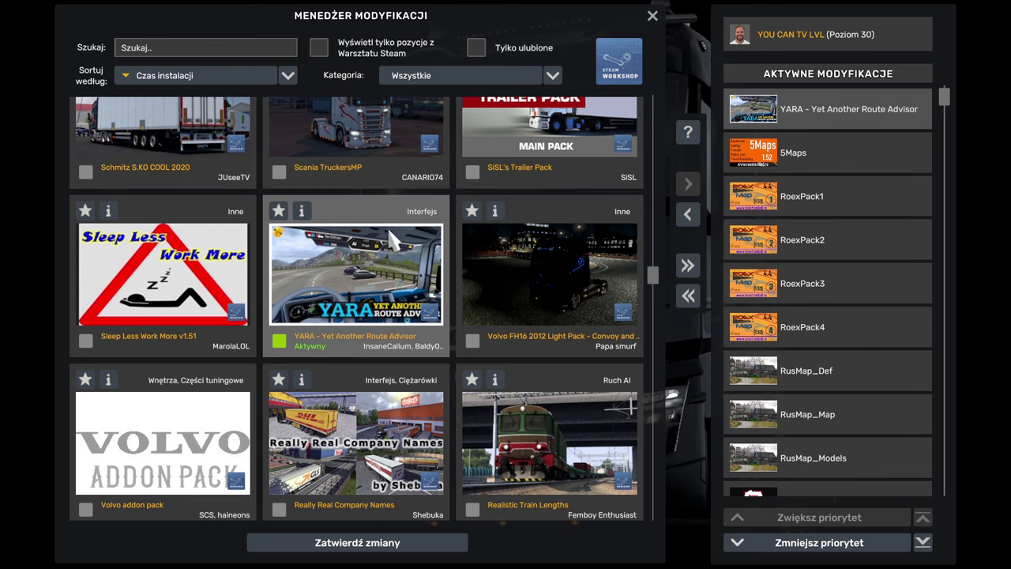
pyautogui.scroll(-1, 384, 292)
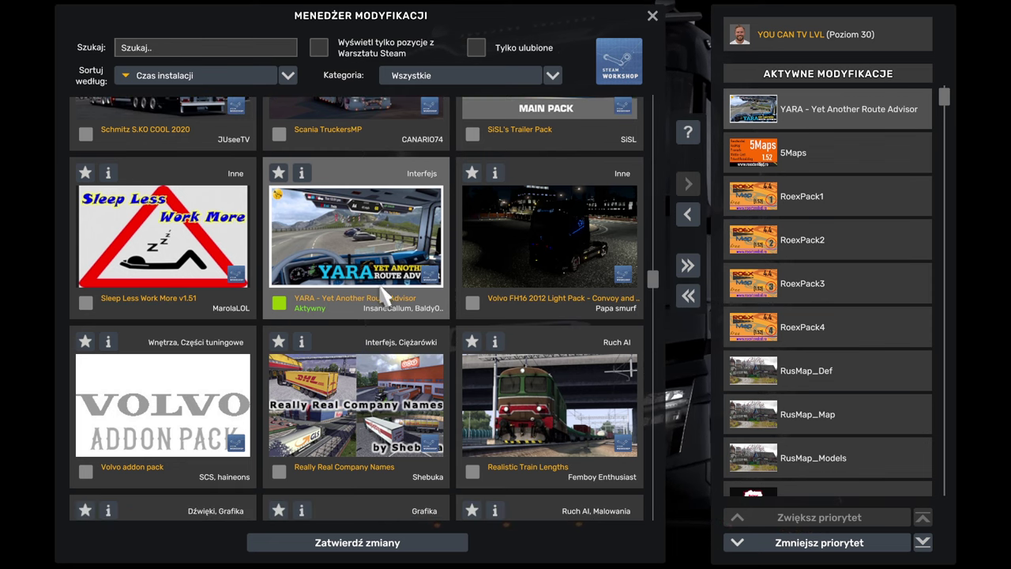
pyautogui.doubleClick(557, 403)
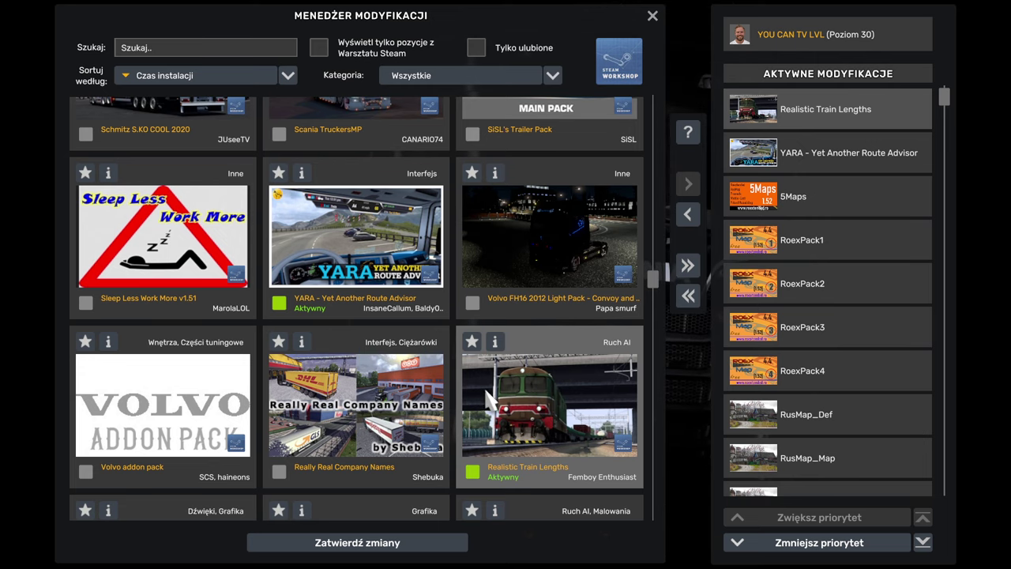
# Activate Real Fuel Prices above Realistic Train Lengths, followed by Real Traffic Density ETS2 above it
pyautogui.scroll(-1, 537, 369)
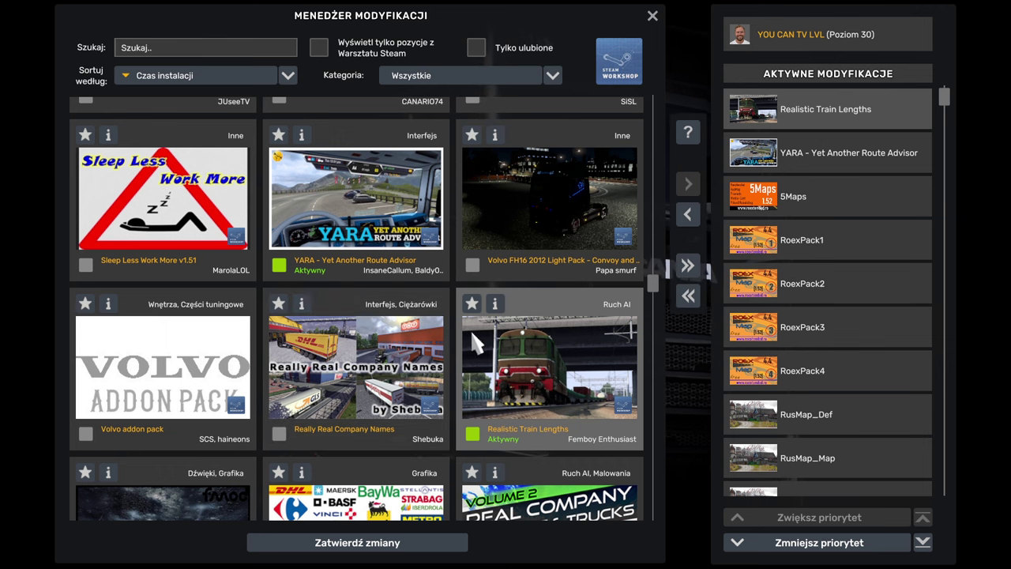
pyautogui.scroll(-1, 392, 366)
pyautogui.scroll(-1, 366, 372)
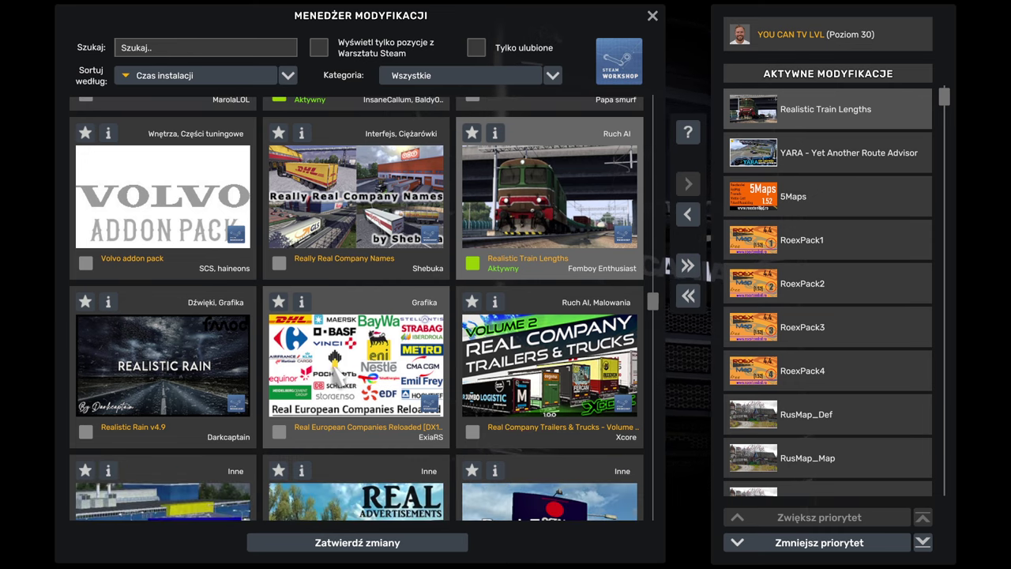
pyautogui.scroll(-2, 338, 378)
pyautogui.scroll(-2, 336, 385)
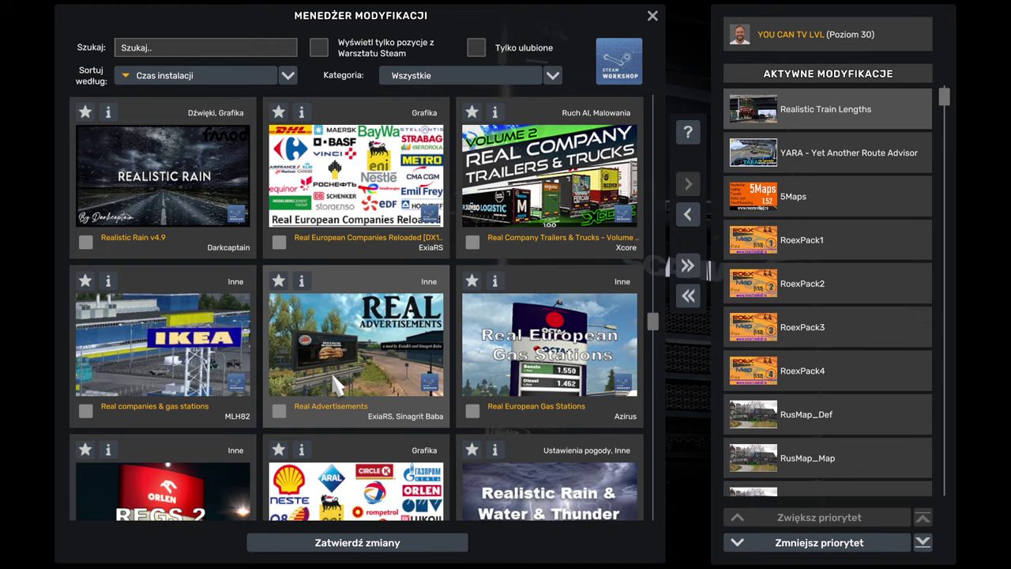
pyautogui.scroll(-4, 338, 379)
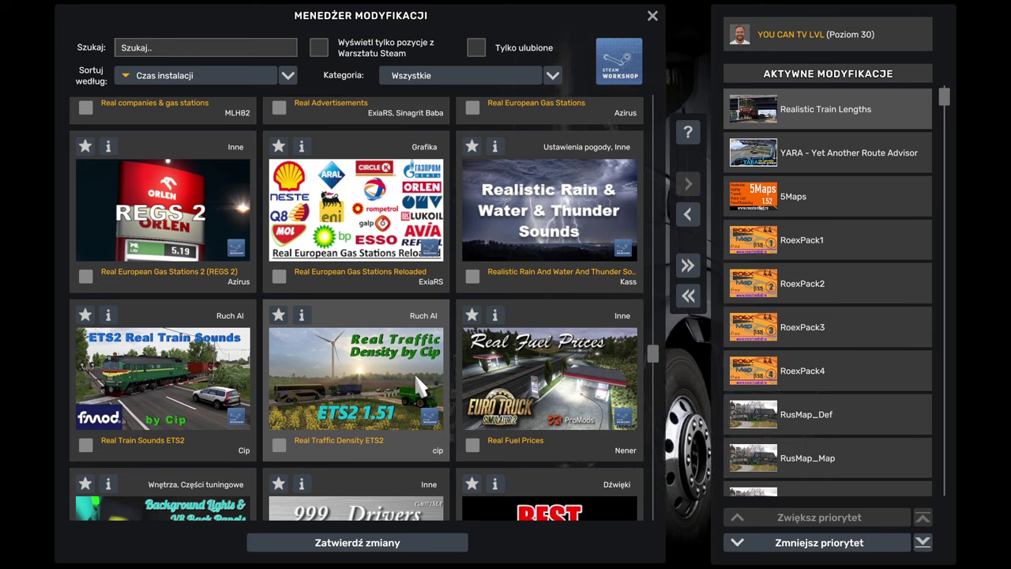
pyautogui.doubleClick(510, 375)
pyautogui.doubleClick(370, 383)
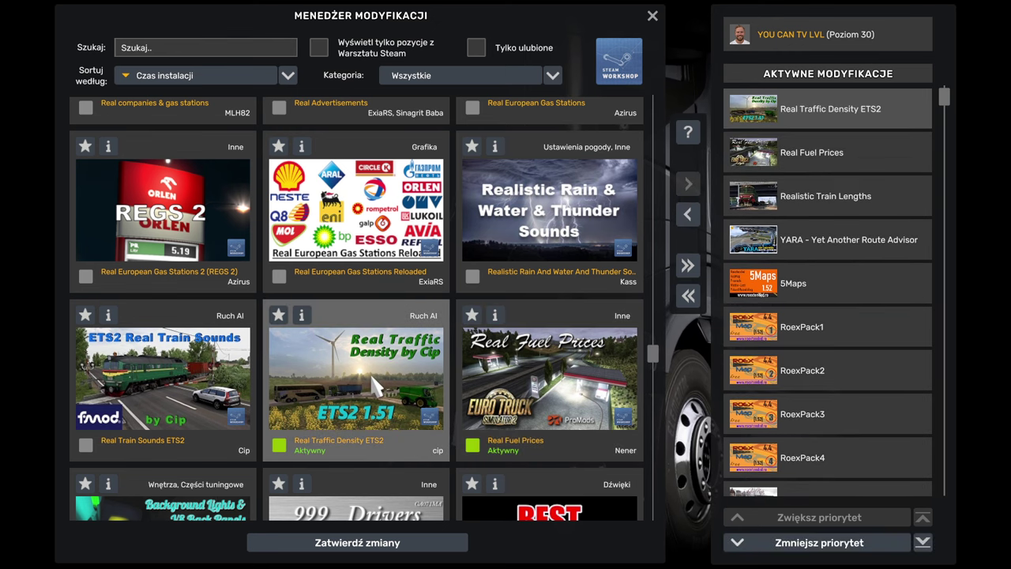
# Activate Amazing Scania S 2016 - parts for Scania S and addons above Real Traffic Density ETS2, at the highest priority
pyautogui.scroll(-3, 372, 385)
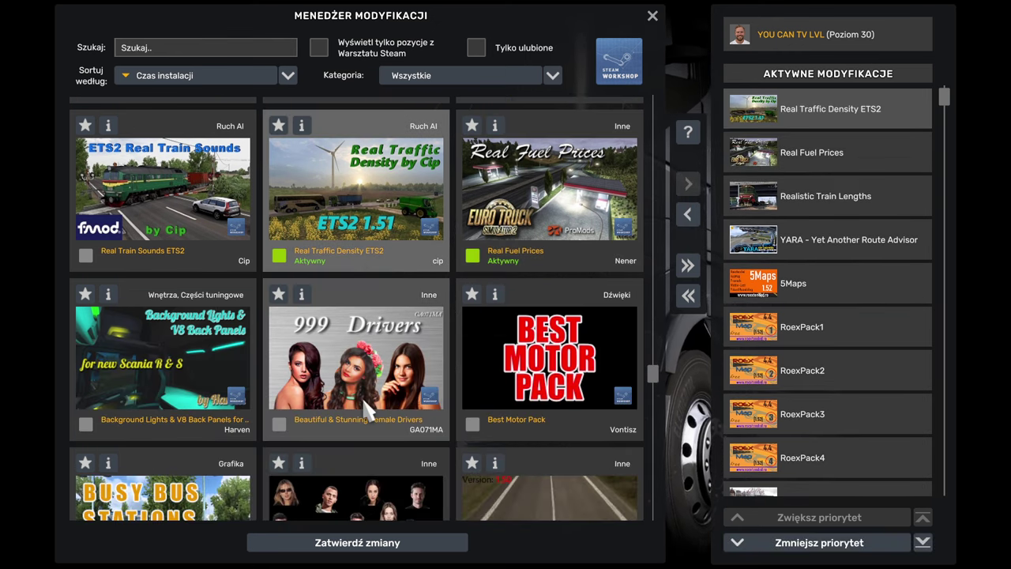
pyautogui.scroll(-3, 377, 266)
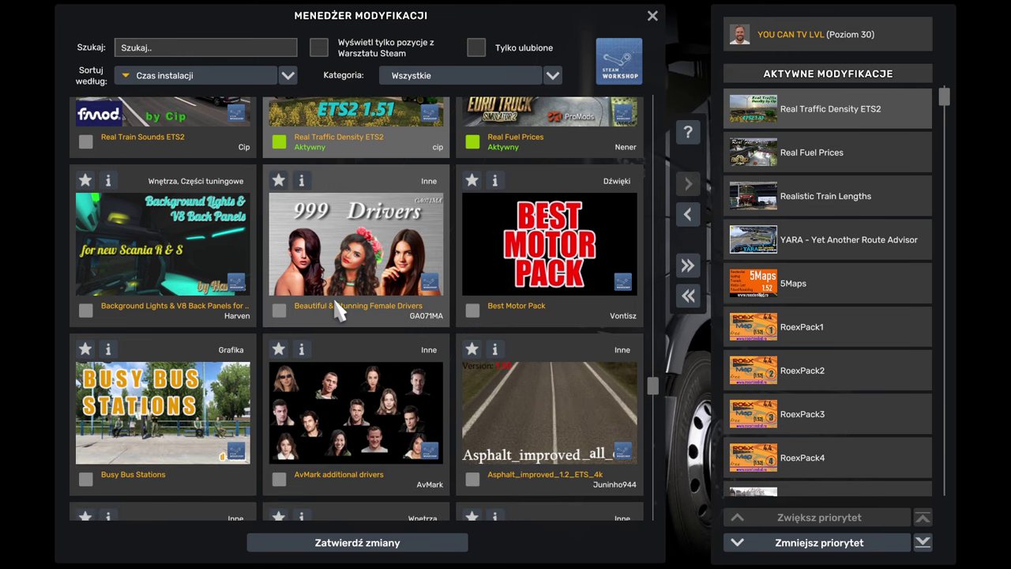
pyautogui.scroll(-3, 336, 312)
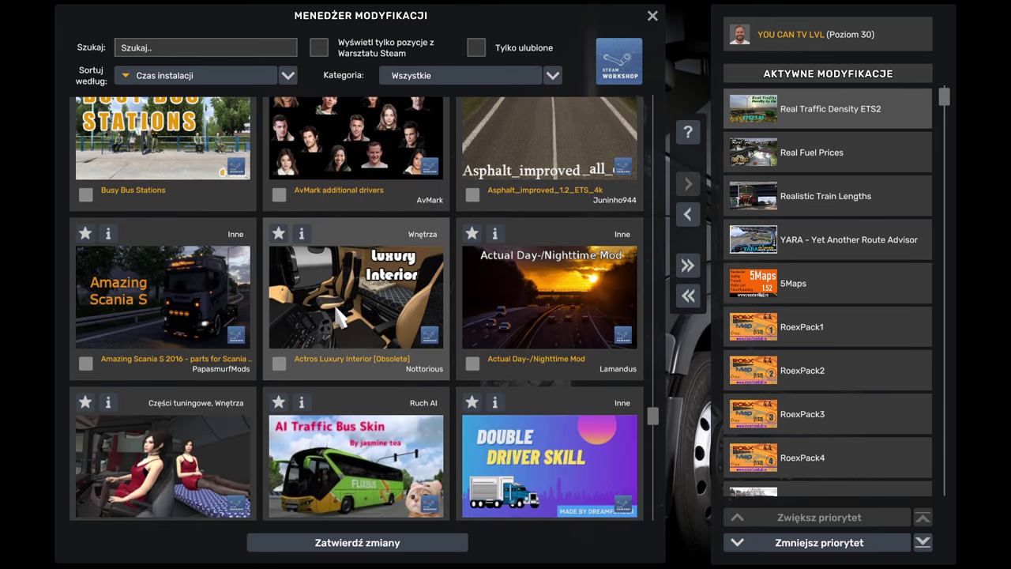
pyautogui.doubleClick(156, 281)
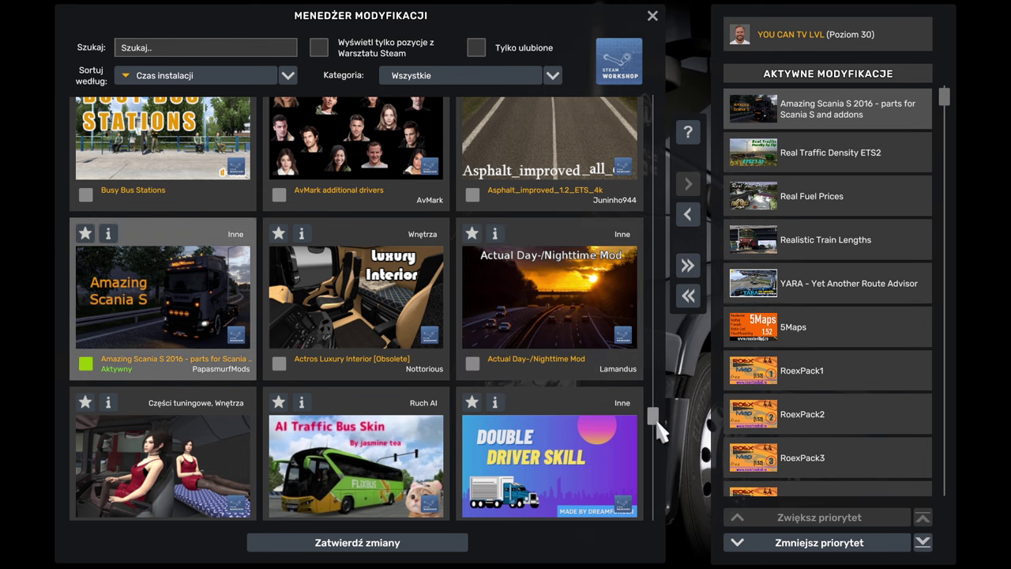
pyautogui.moveTo(653, 416); pyautogui.dragTo(655, 106)
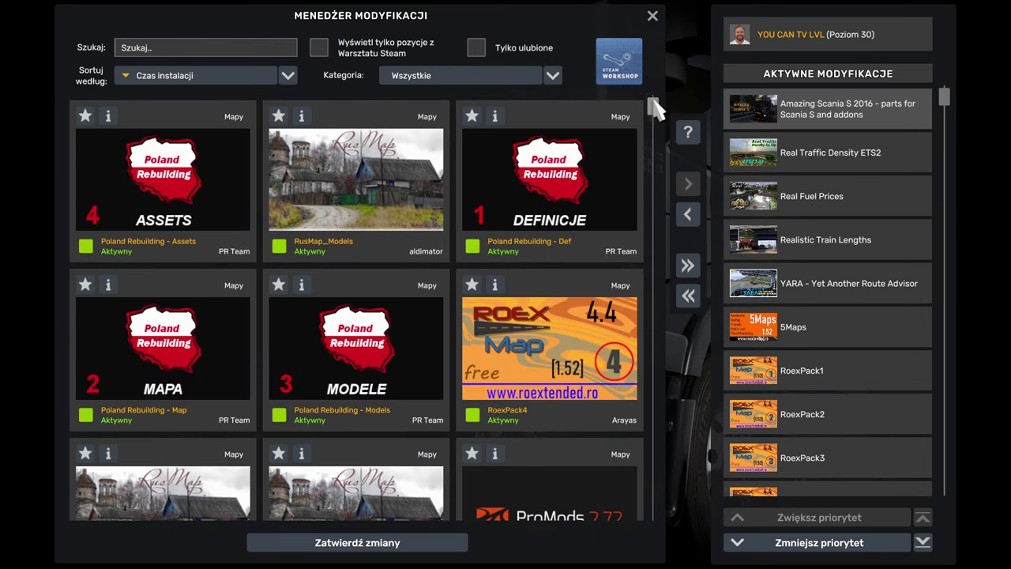